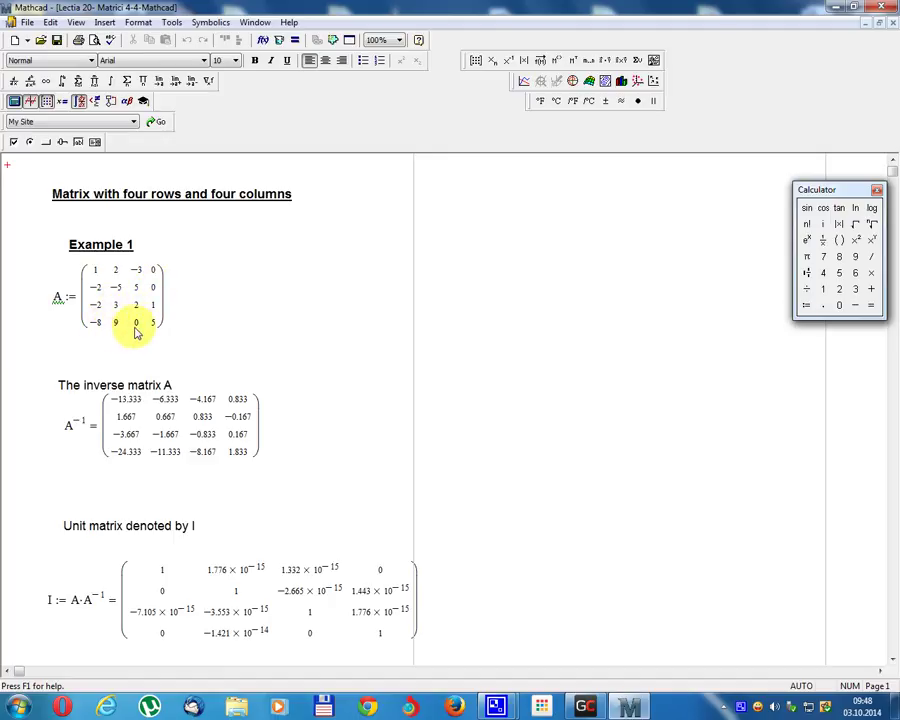
Move 'The inverse matrix A' label up closer to its inverse matrix result.
scroll(180, 325, "down", 1)
left_click(133, 373)
left_click_drag(133, 362, 216, 348)
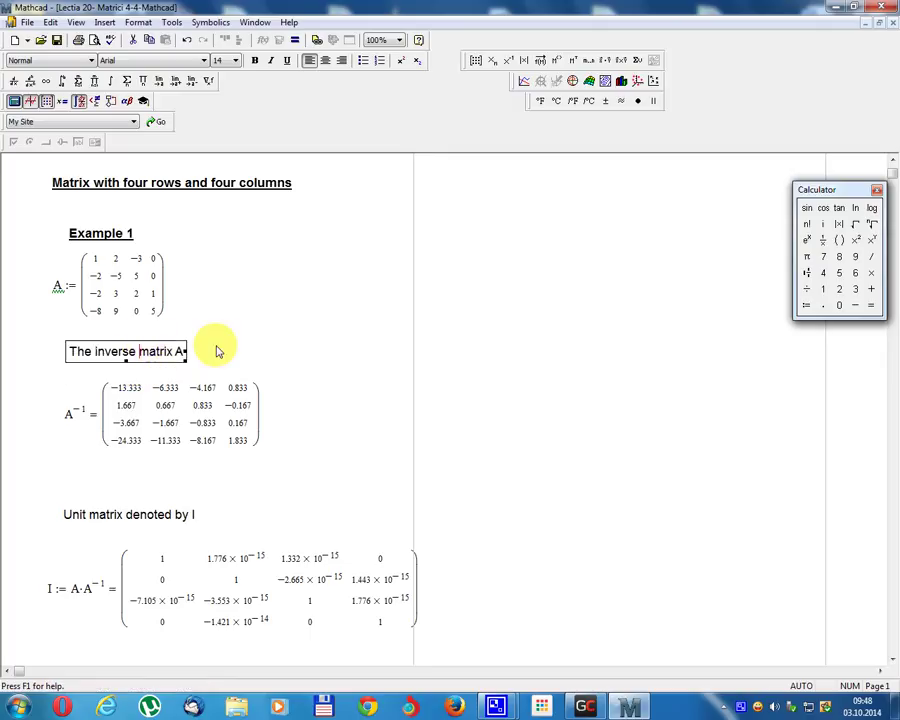
left_click(249, 345)
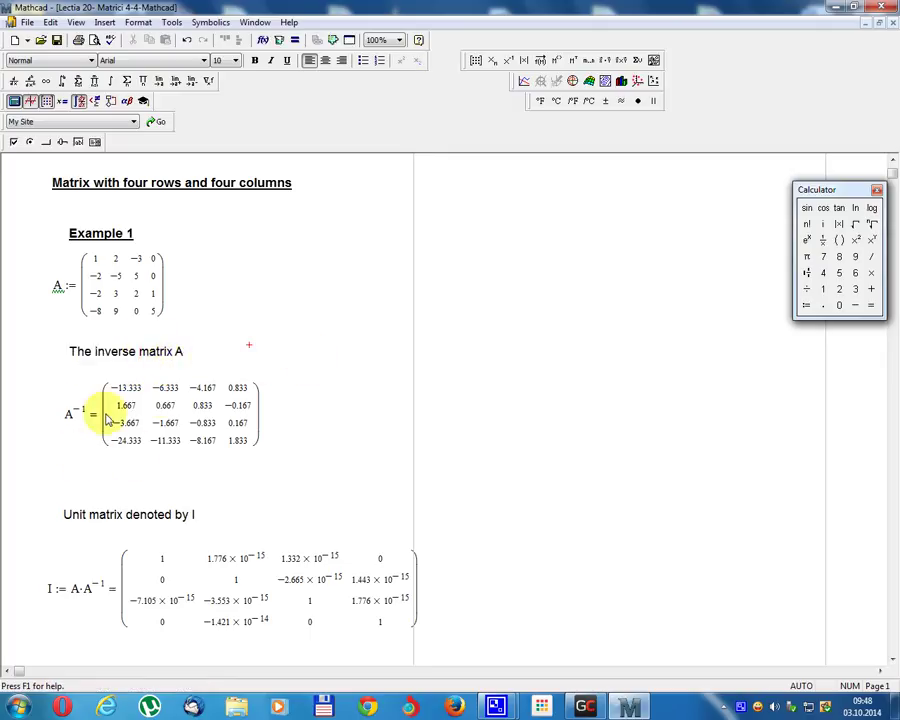
Evaluate a demonstration A⁻¹ = beside the inverse matrix, then delete that duplicate expression.
left_click(384, 418)
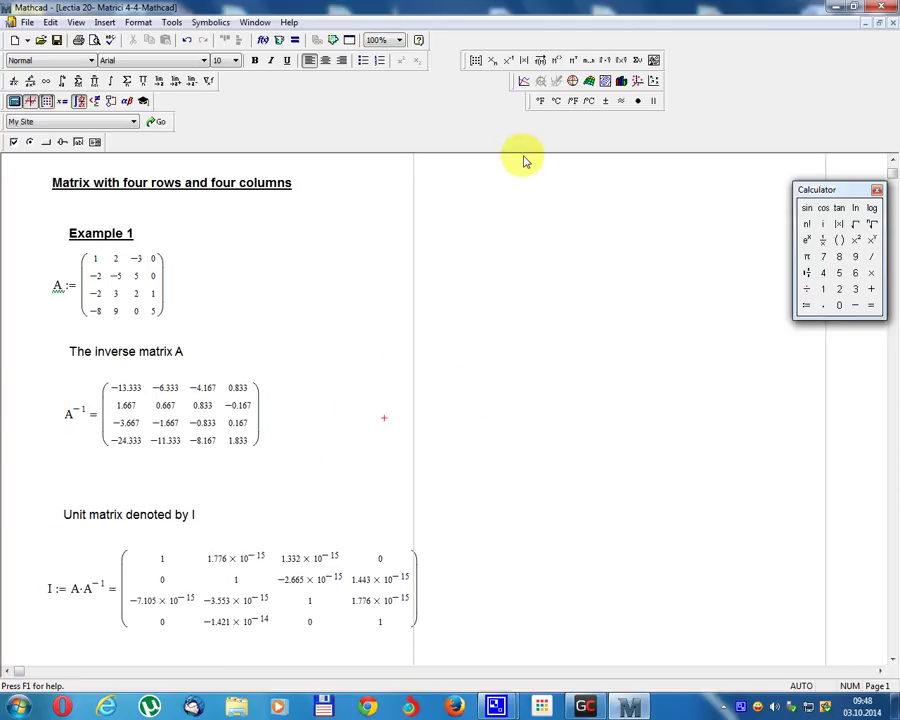
type("A")
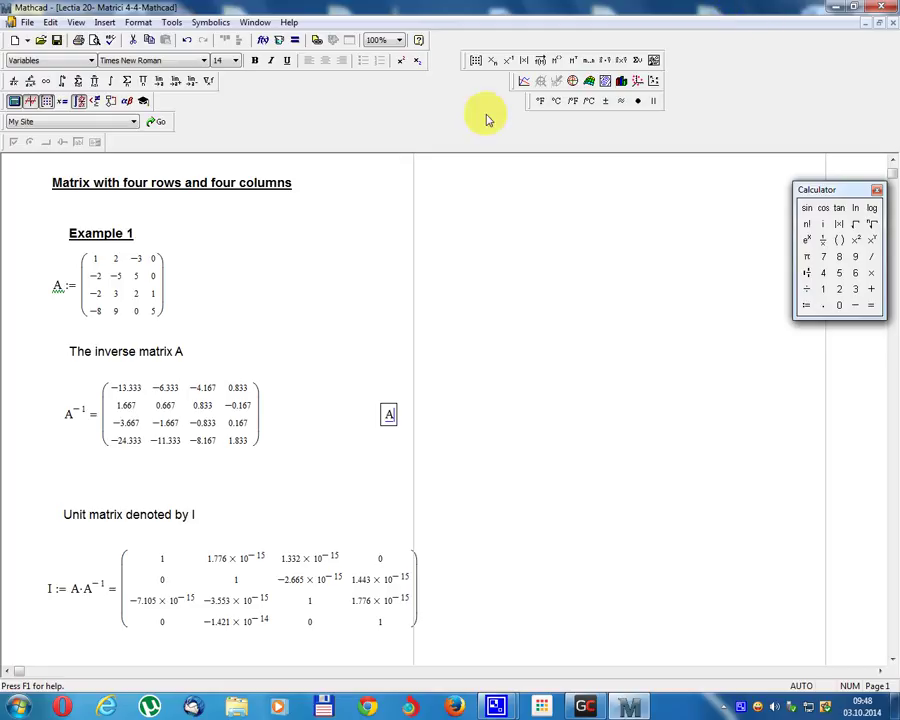
left_click(508, 62)
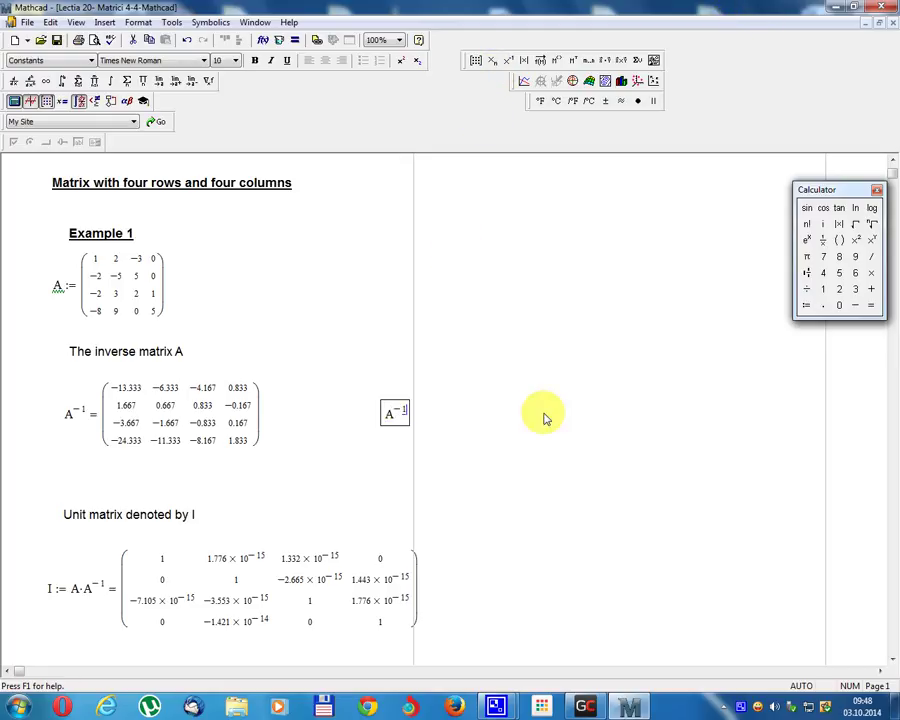
type("=")
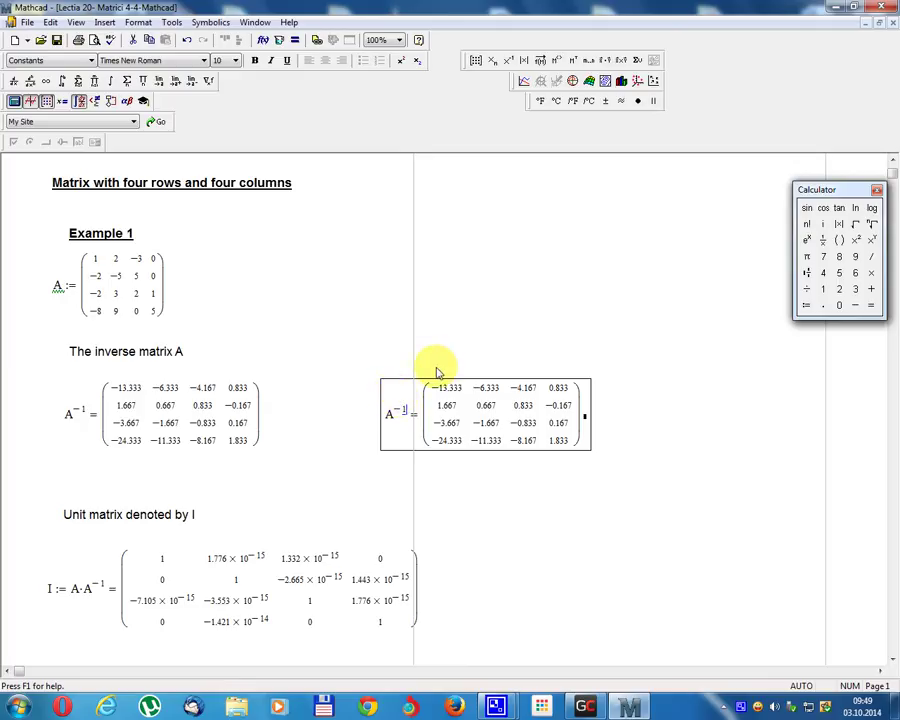
left_click(558, 422)
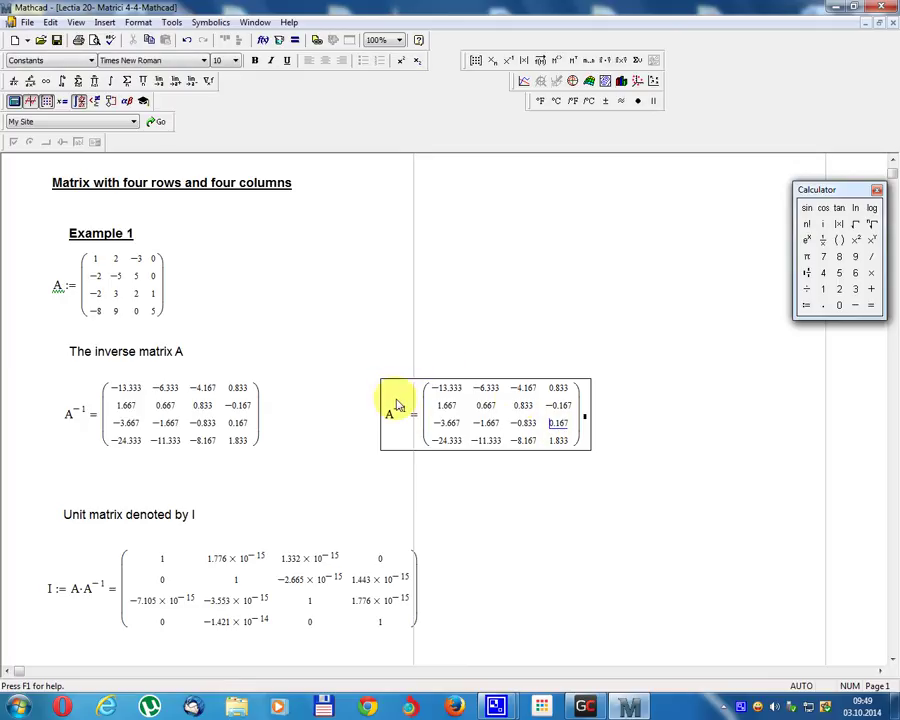
left_click_drag(396, 397, 555, 443)
key("Delete")
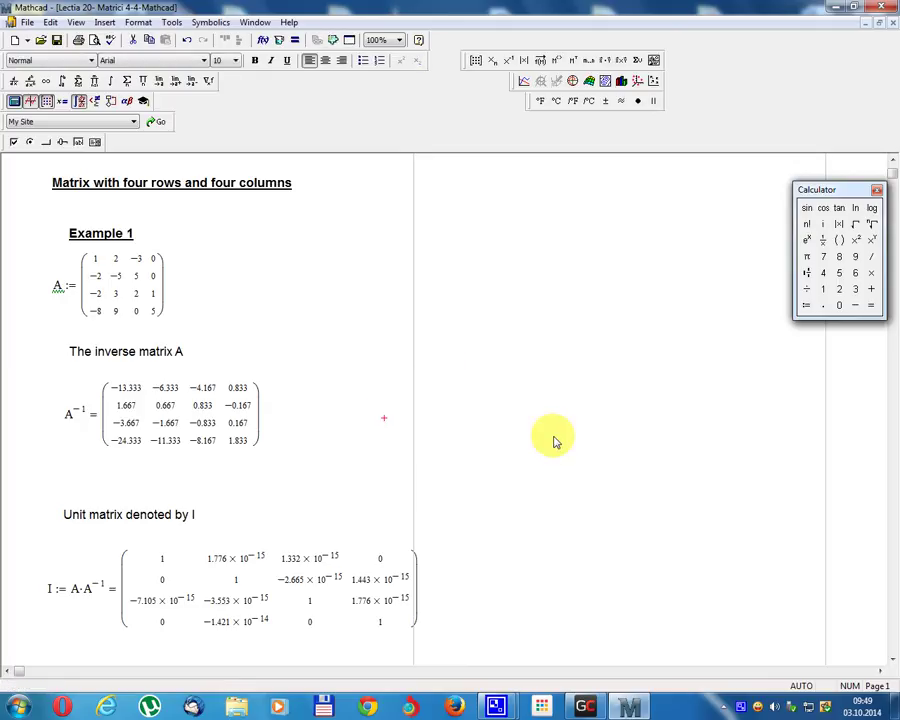
Scroll past the unit matrix to the transposed matrix Aᵀ and the determinant |A| = 6.
scroll(350, 486, "down", 1)
scroll(352, 492, "down", 1)
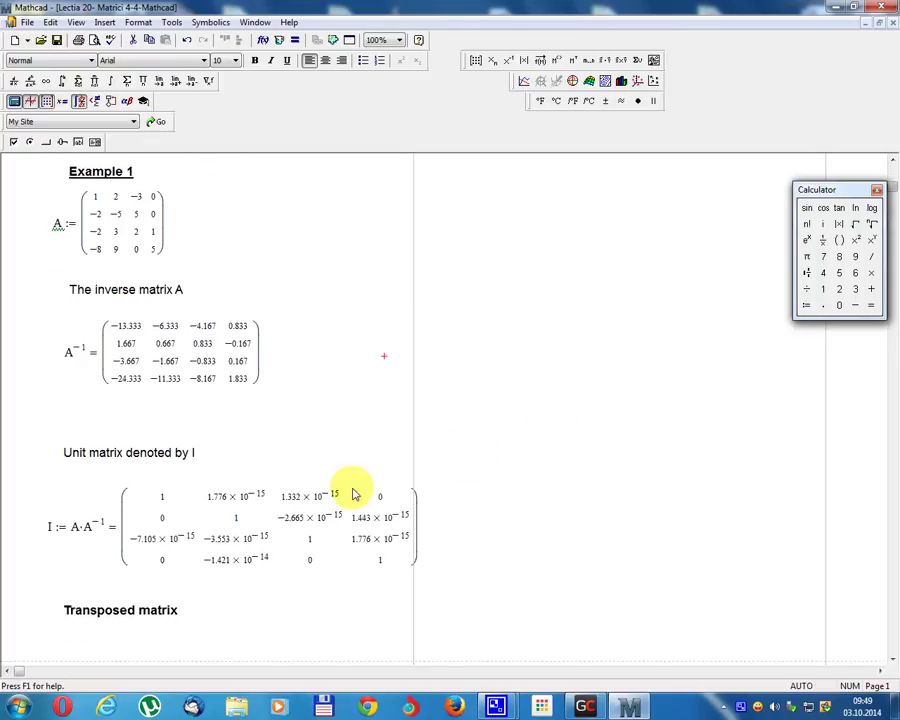
scroll(64, 476, "down", 1)
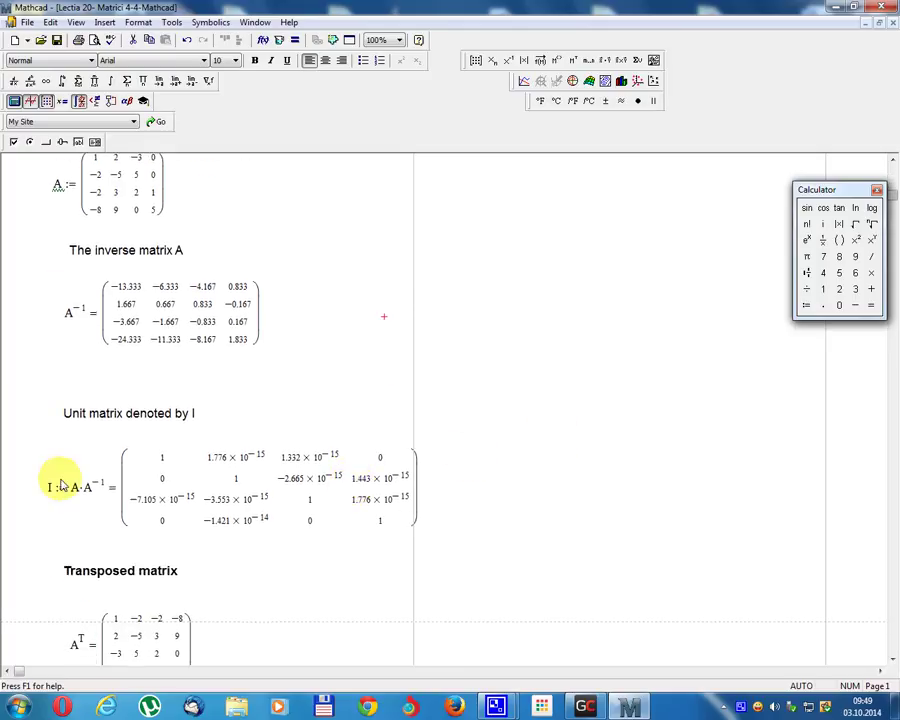
scroll(80, 478, "down", 1)
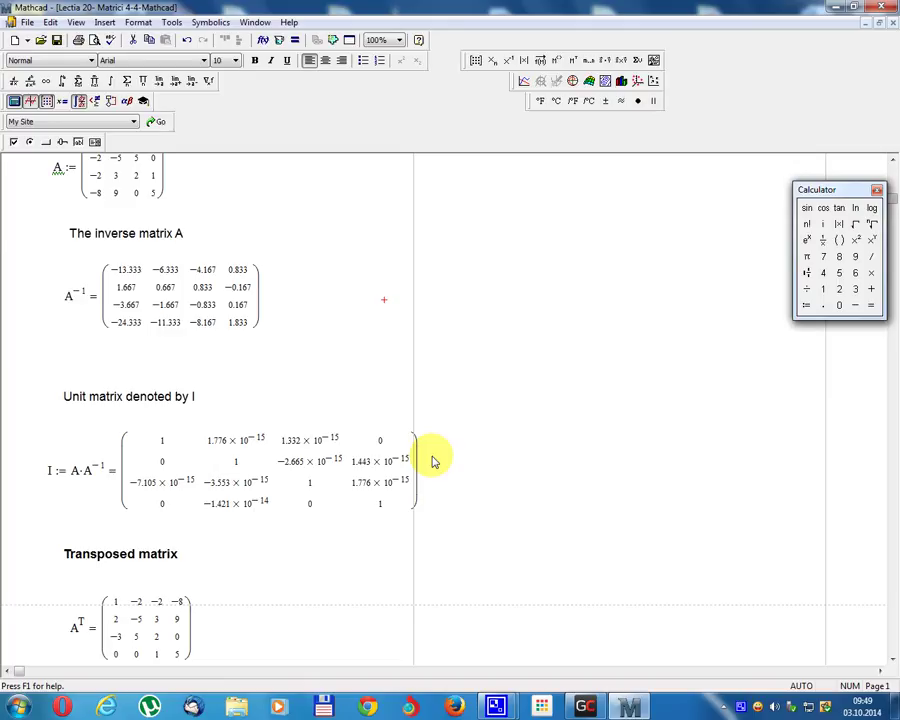
scroll(336, 522, "down", 3)
scroll(334, 536, "down", 4)
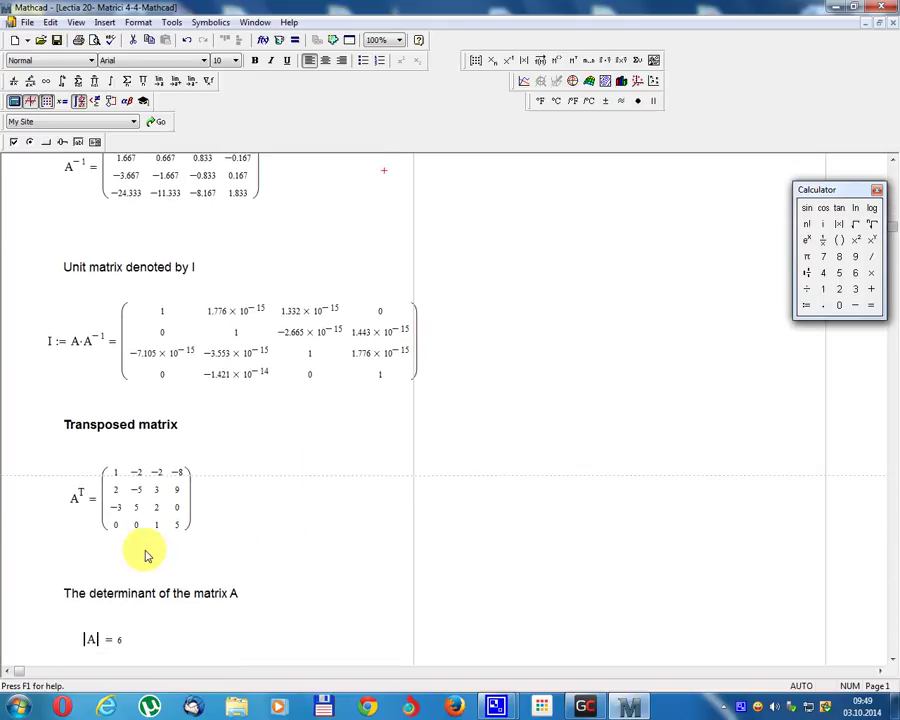
scroll(145, 555, "down", 1)
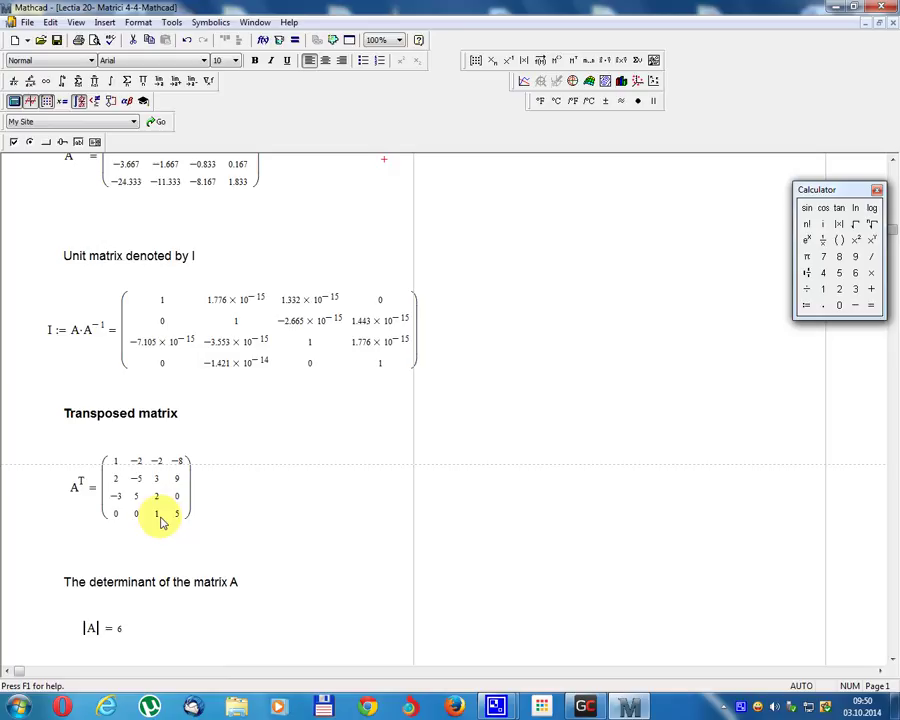
left_click(350, 491)
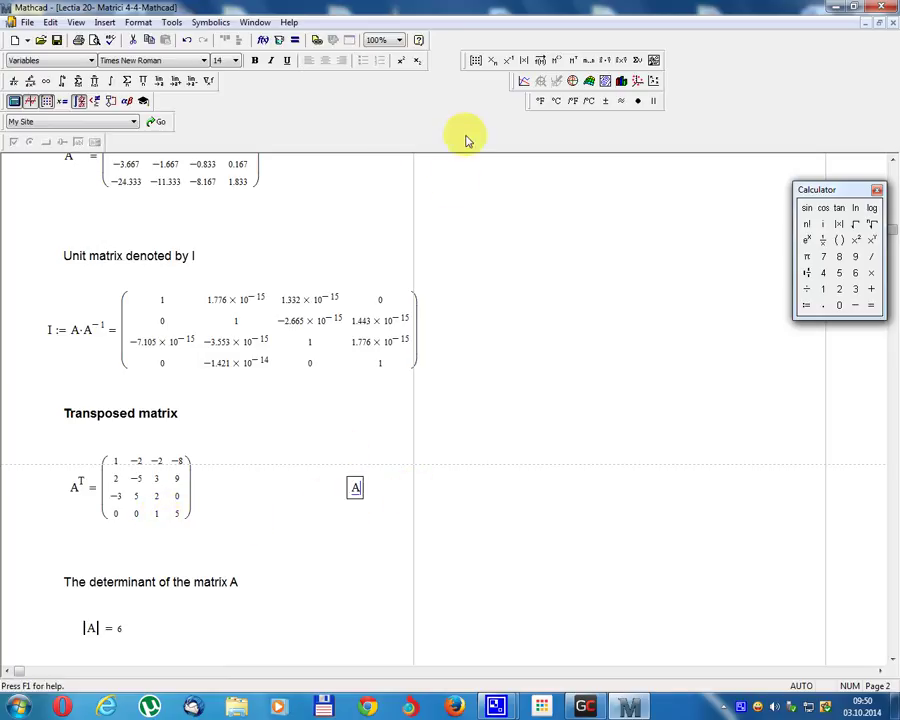
left_click(570, 62)
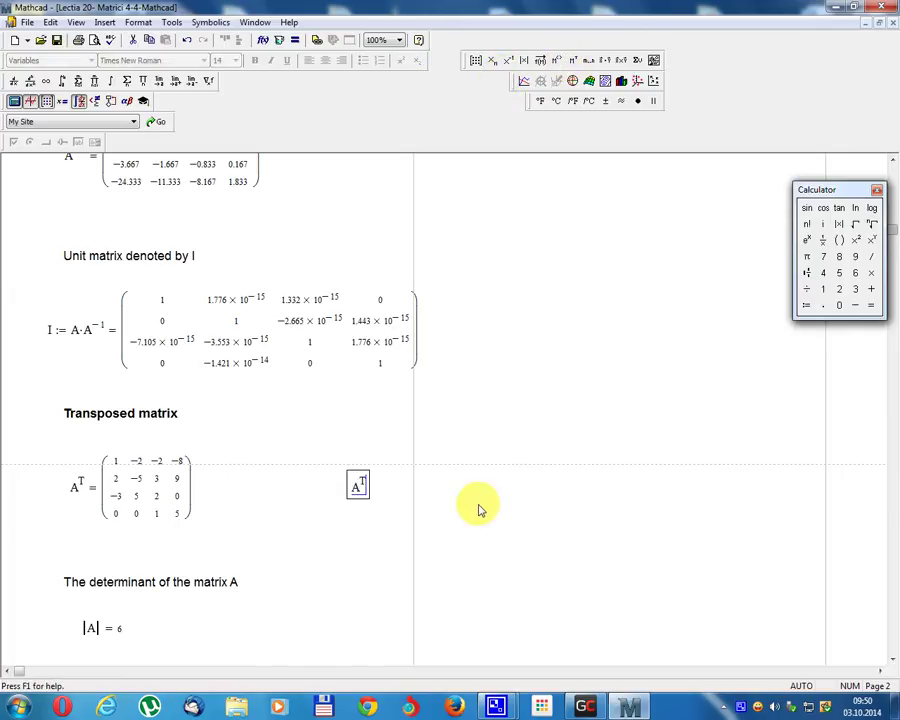
type("=")
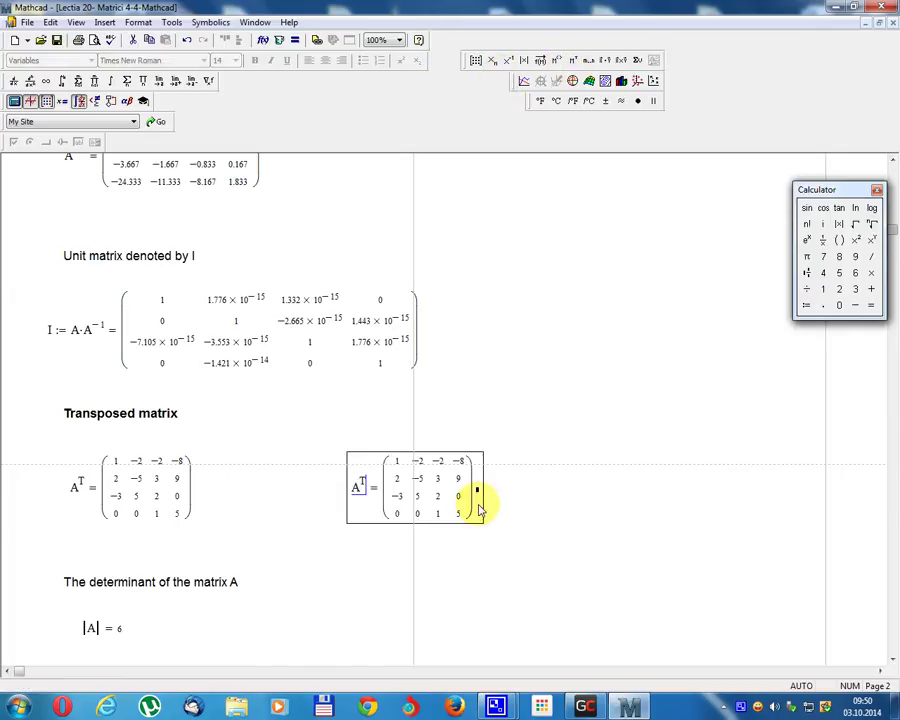
left_click(506, 486)
left_click_drag(344, 468, 418, 515)
key("Delete")
scroll(300, 560, "down", 1)
scroll(237, 616, "down", 2)
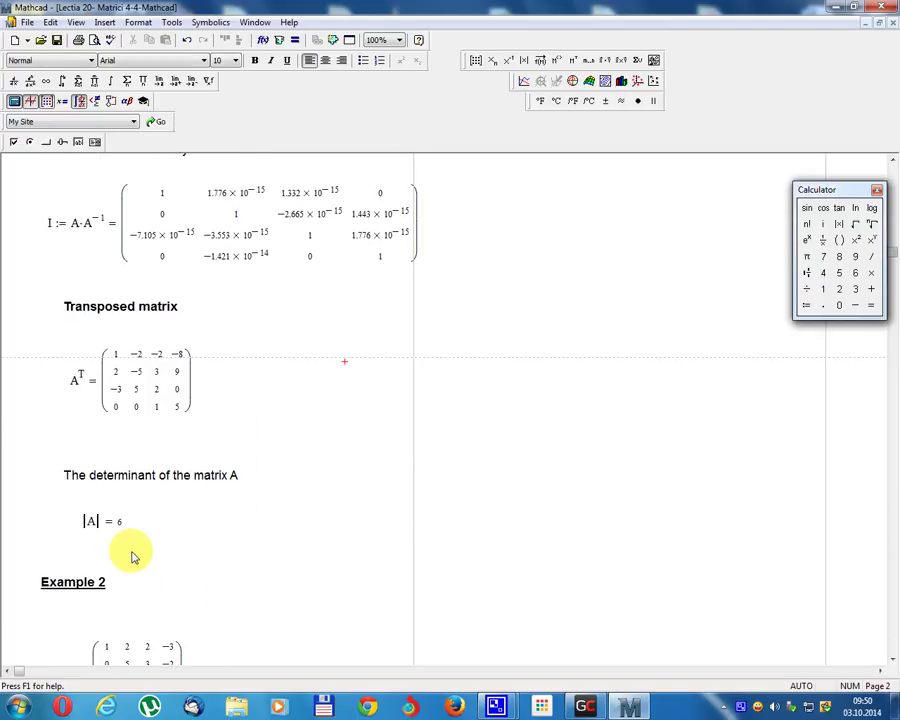
Scroll down to the A·B product, the A + B sum and the 'Decreased matrices A and B' heading.
scroll(145, 541, "down", 1)
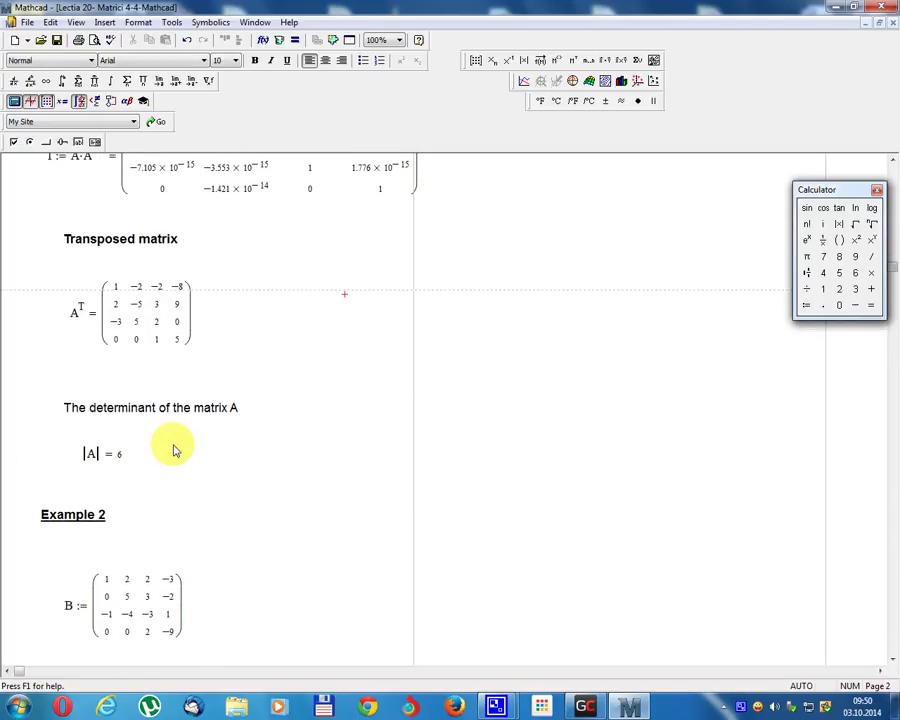
scroll(328, 545, "down", 1)
scroll(326, 563, "down", 3)
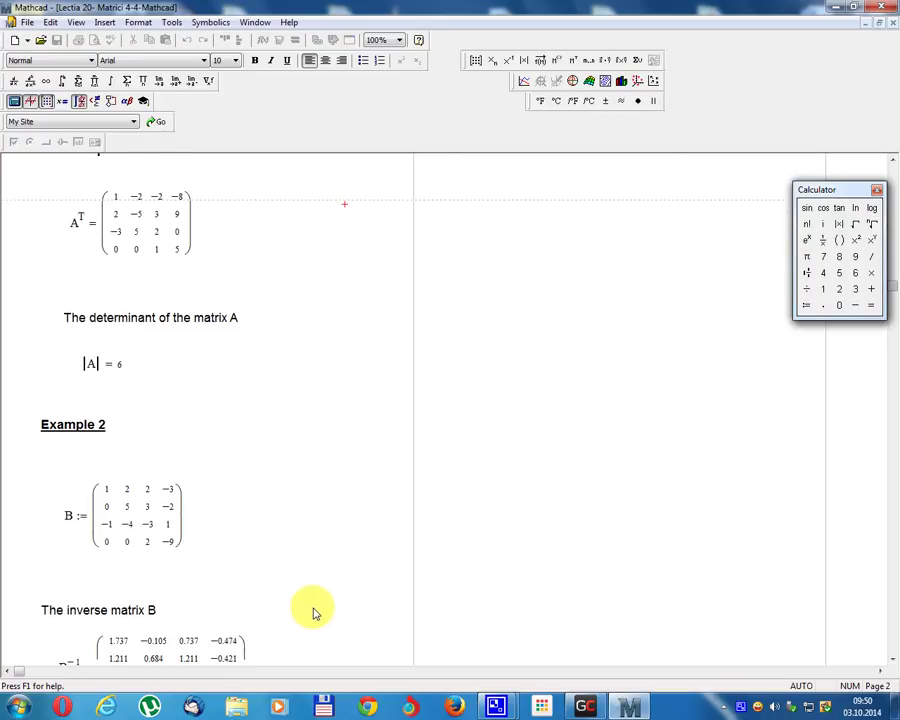
scroll(283, 582, "down", 3)
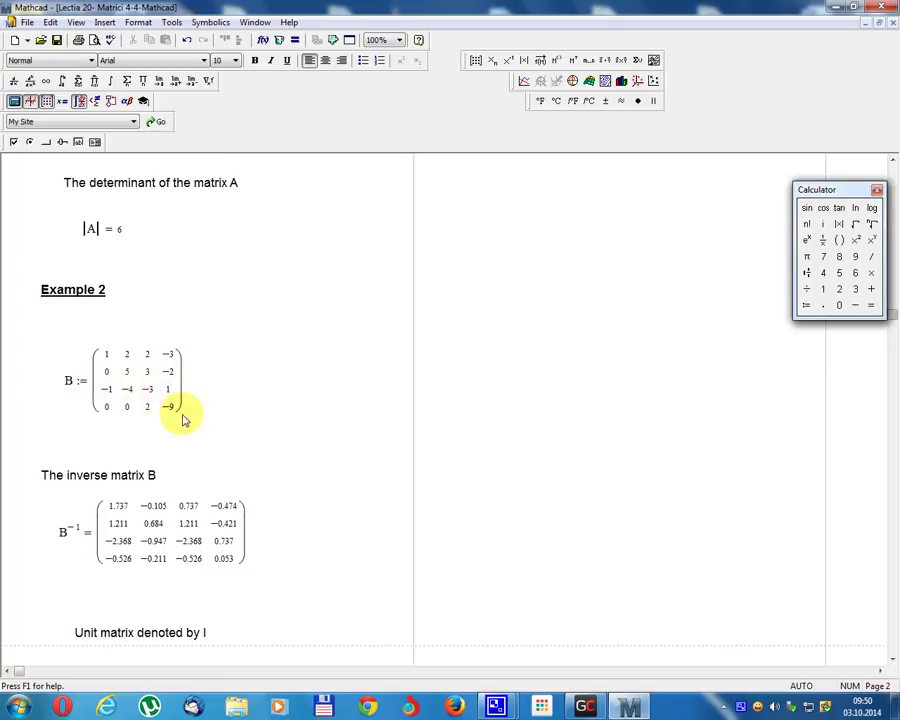
scroll(192, 428, "down", 1)
scroll(192, 428, "down", 3)
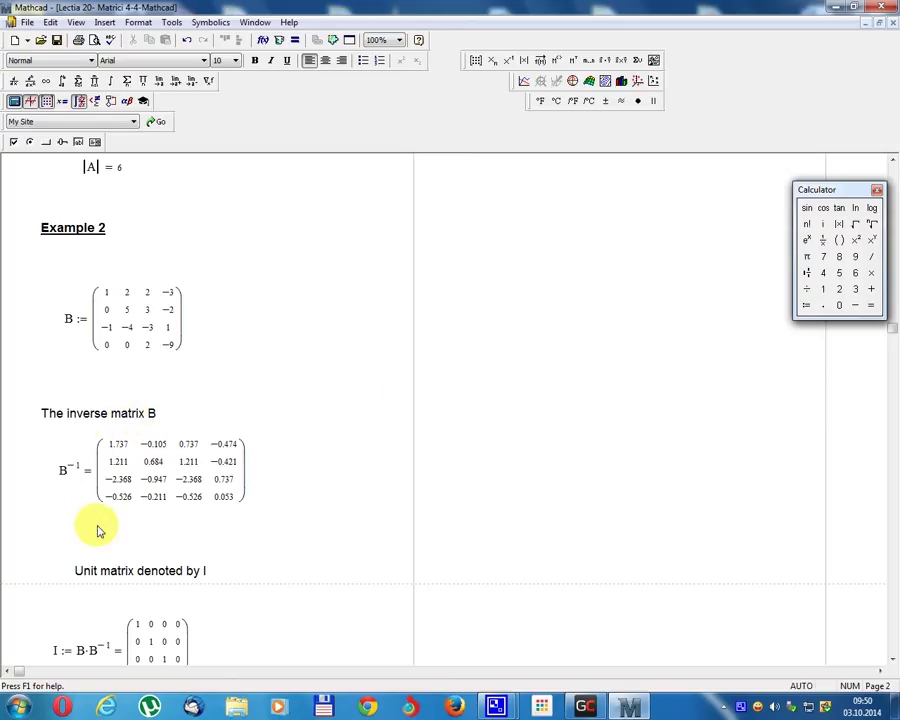
scroll(6, 512, "down", 2)
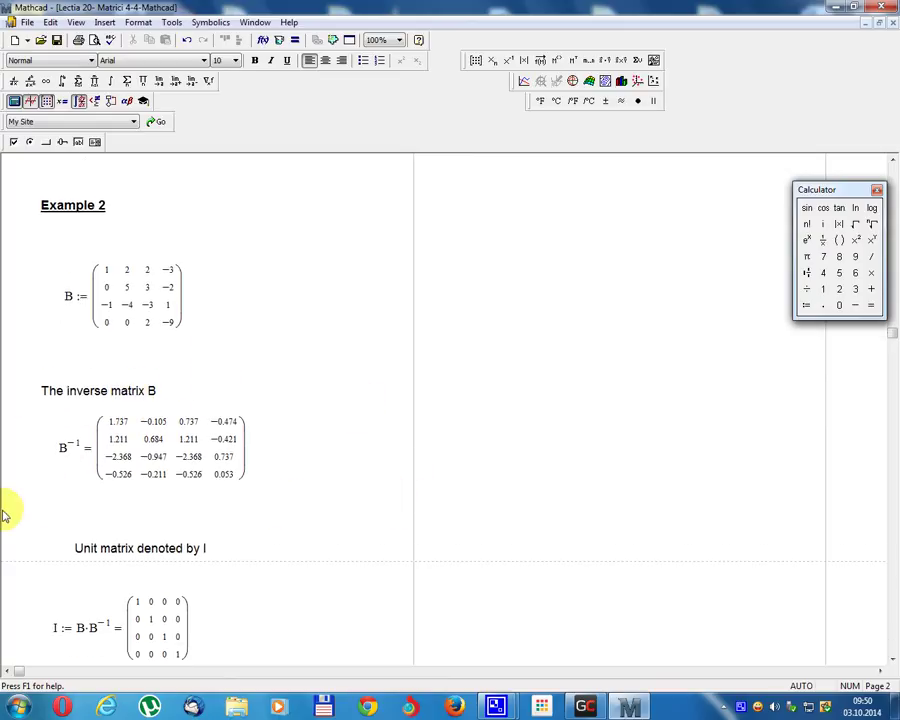
scroll(59, 508, "down", 2)
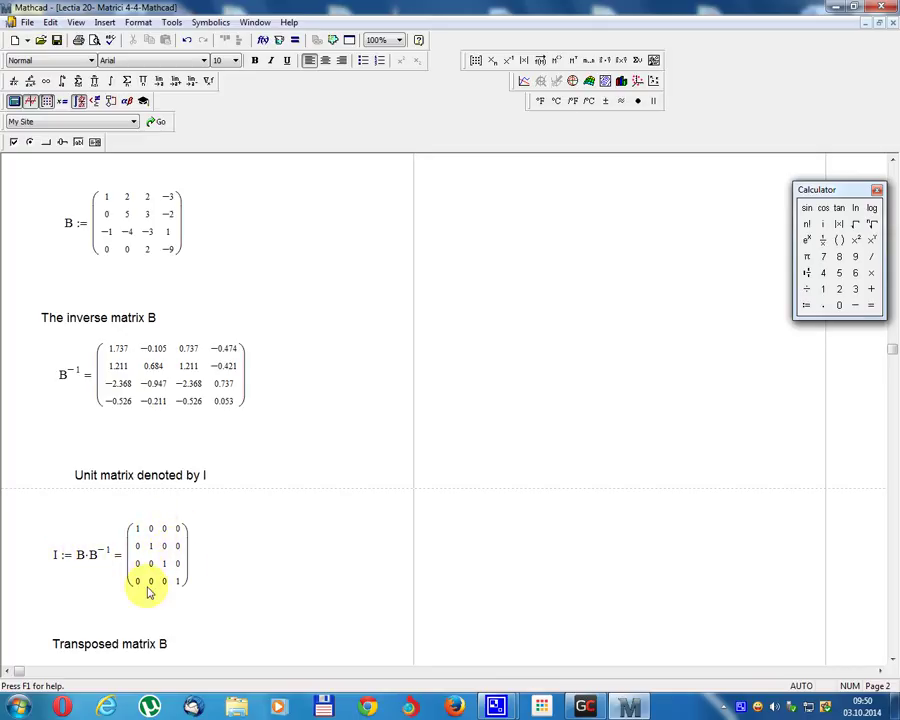
scroll(188, 588, "down", 5)
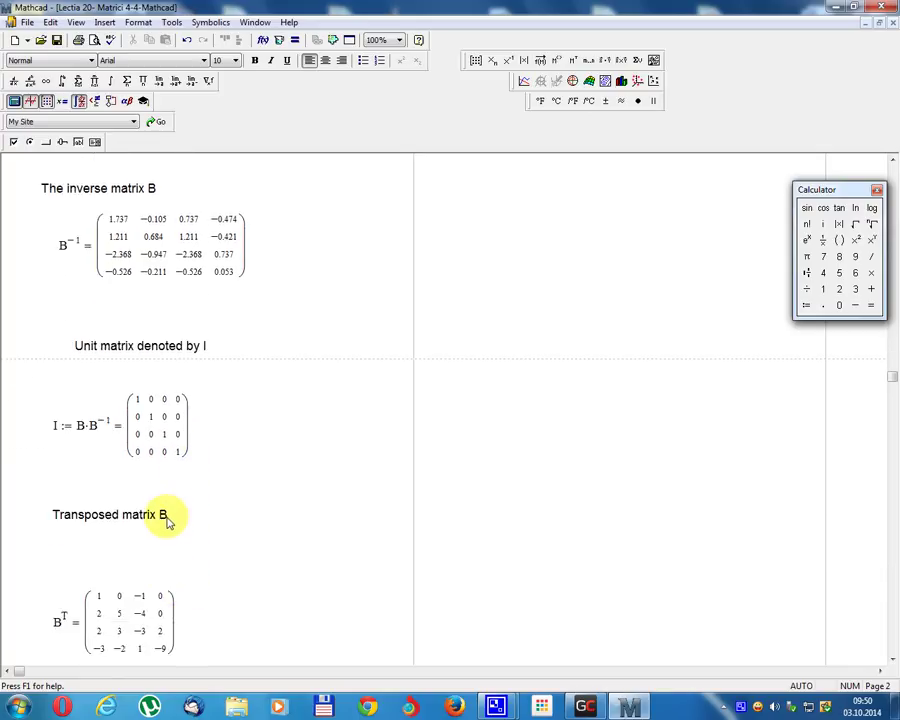
scroll(138, 610, "down", 2)
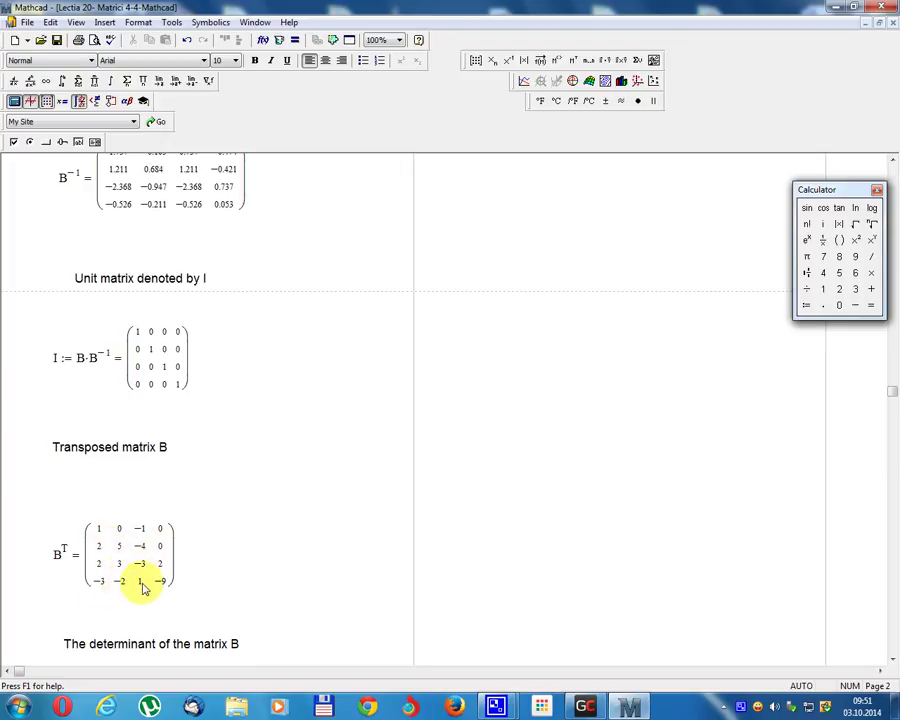
scroll(182, 588, "down", 5)
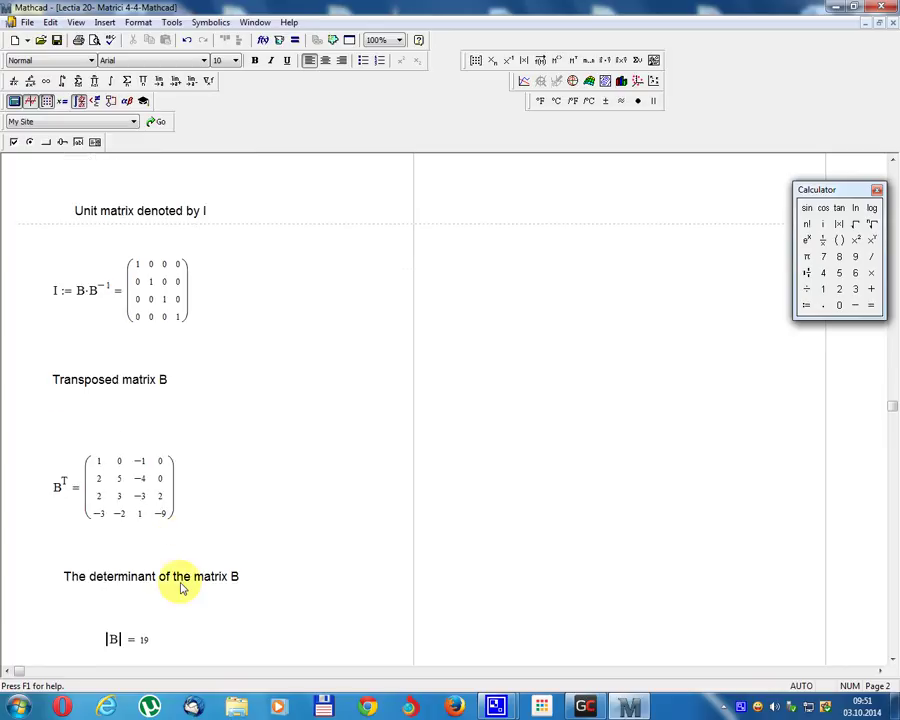
scroll(185, 596, "down", 2)
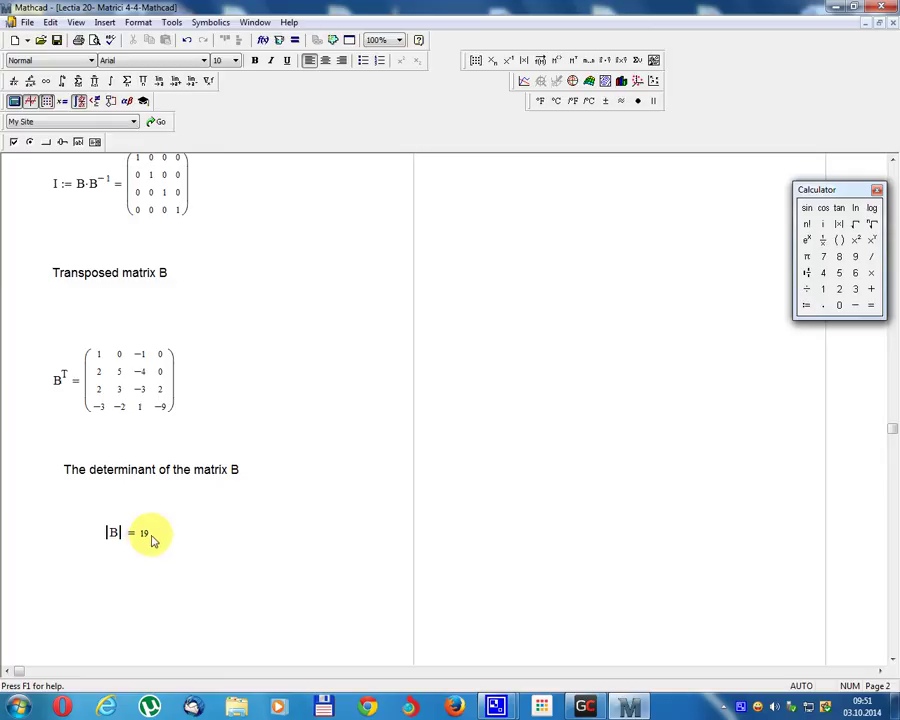
scroll(160, 554, "down", 5)
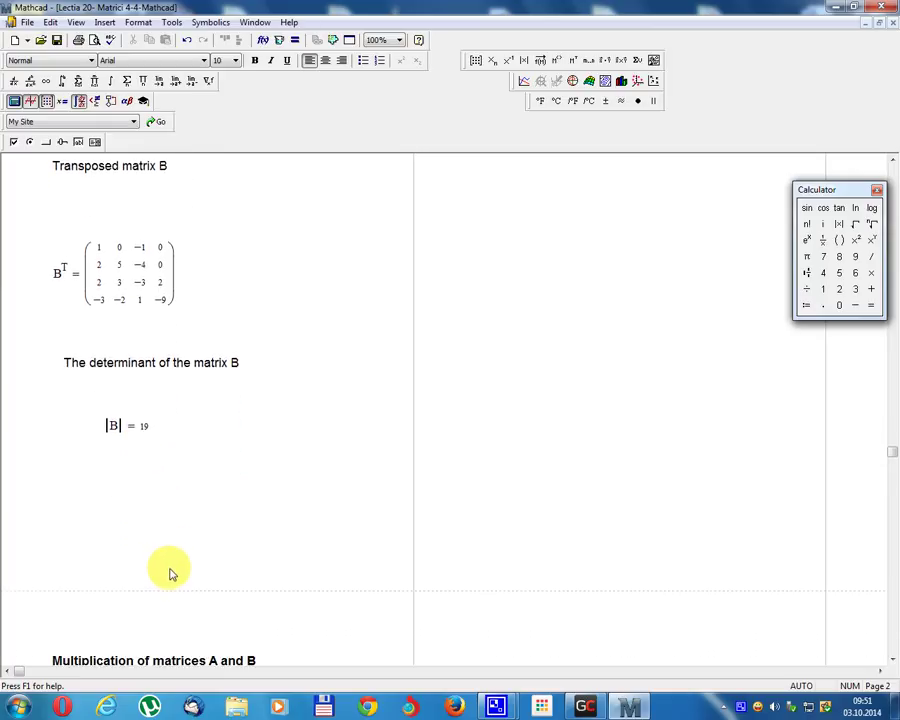
scroll(180, 576, "down", 4)
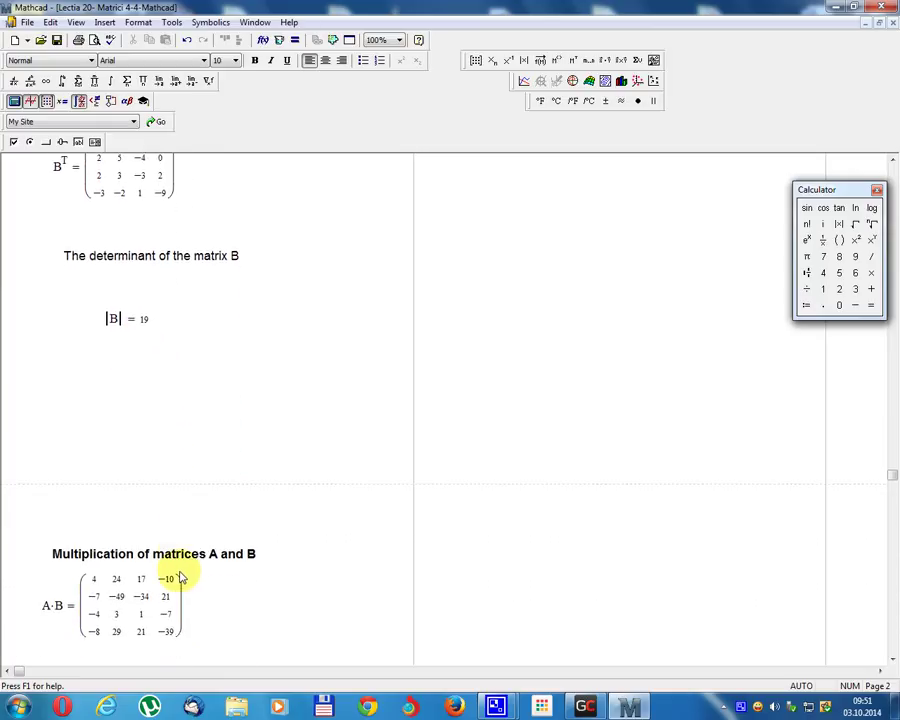
scroll(181, 576, "down", 4)
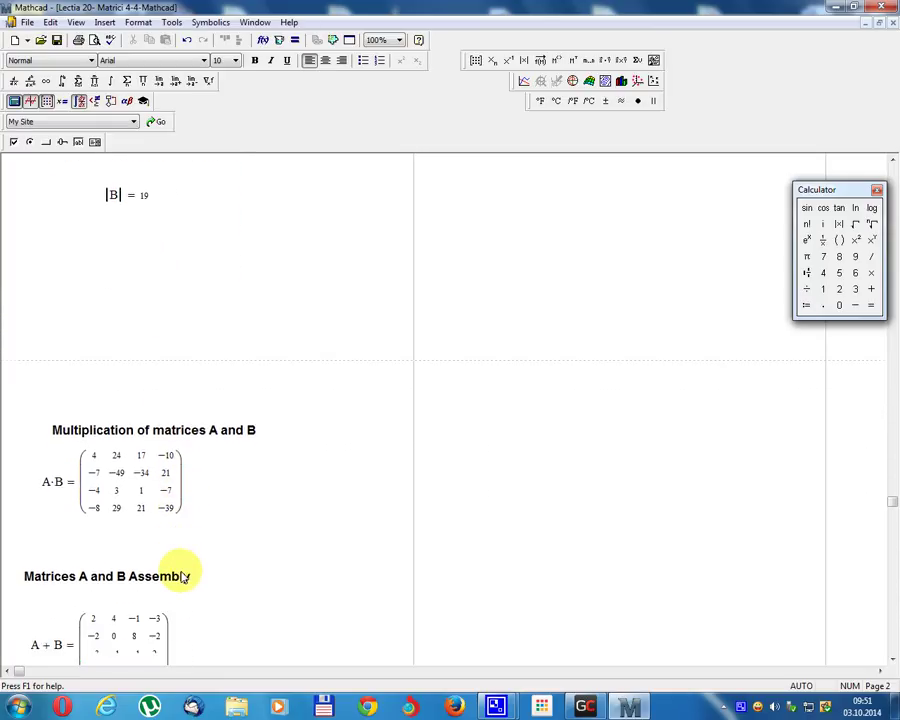
scroll(183, 570, "down", 3)
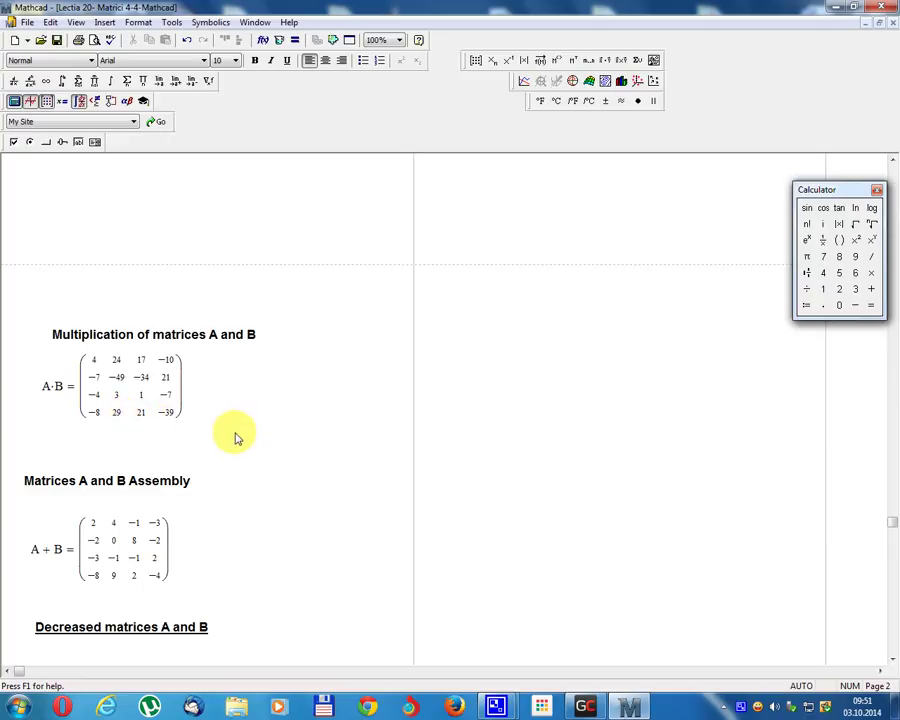
left_click(305, 406)
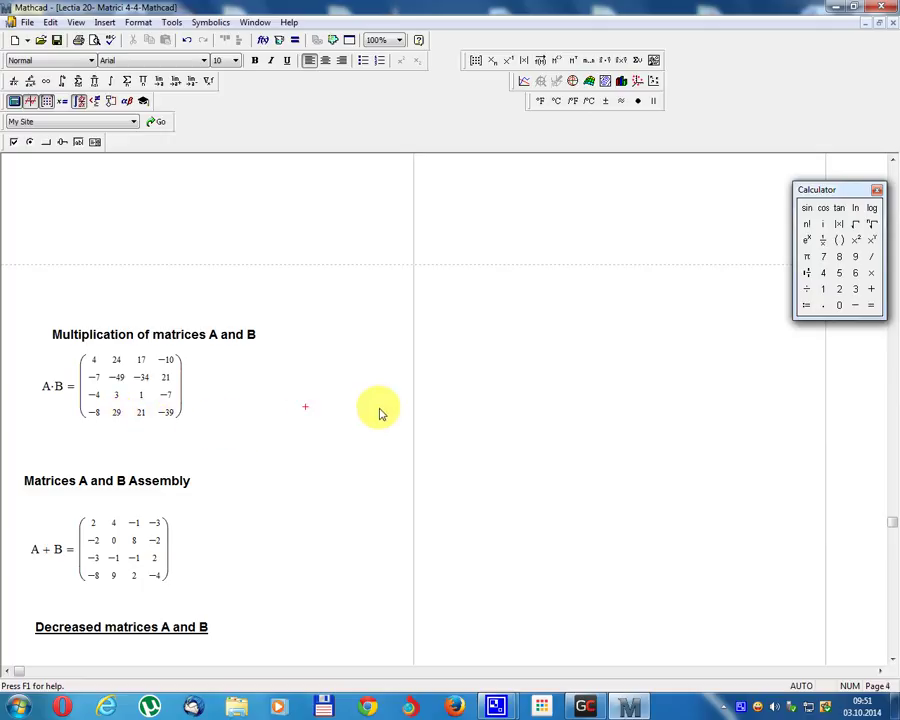
type("A")
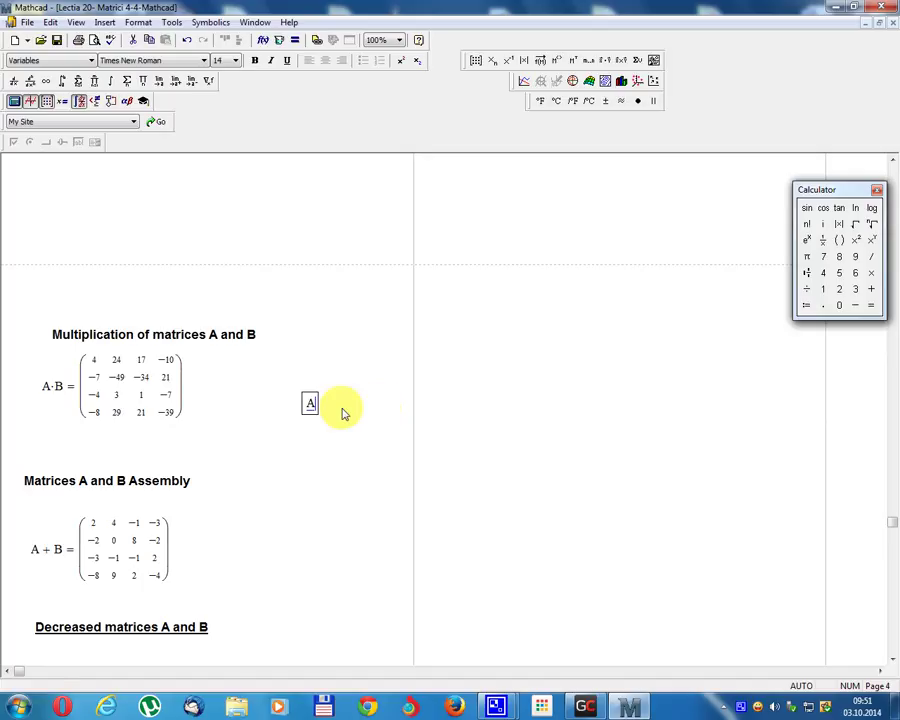
left_click(871, 272)
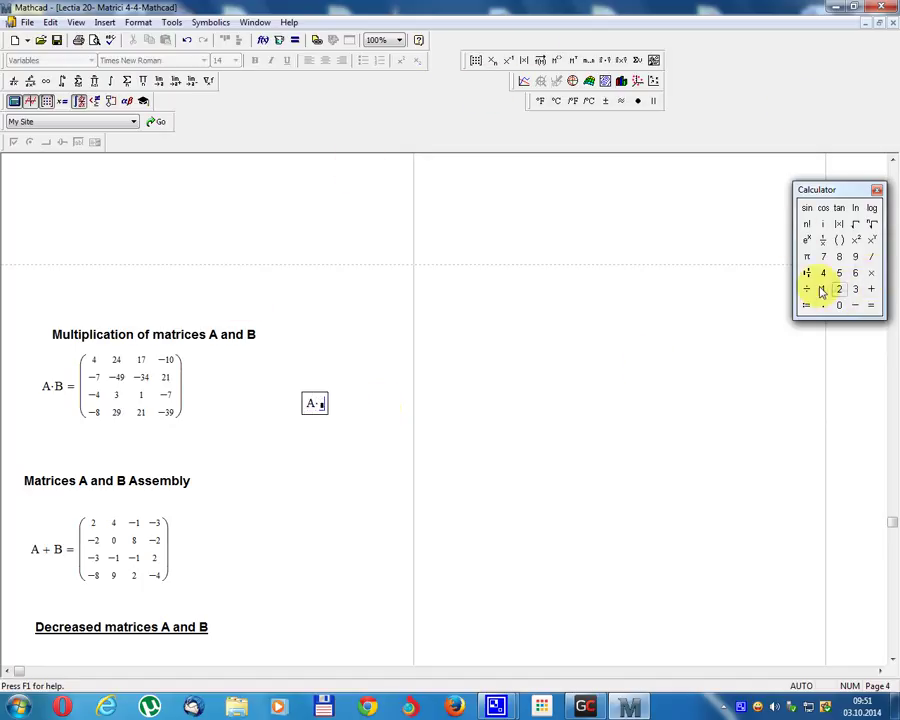
type("B ")
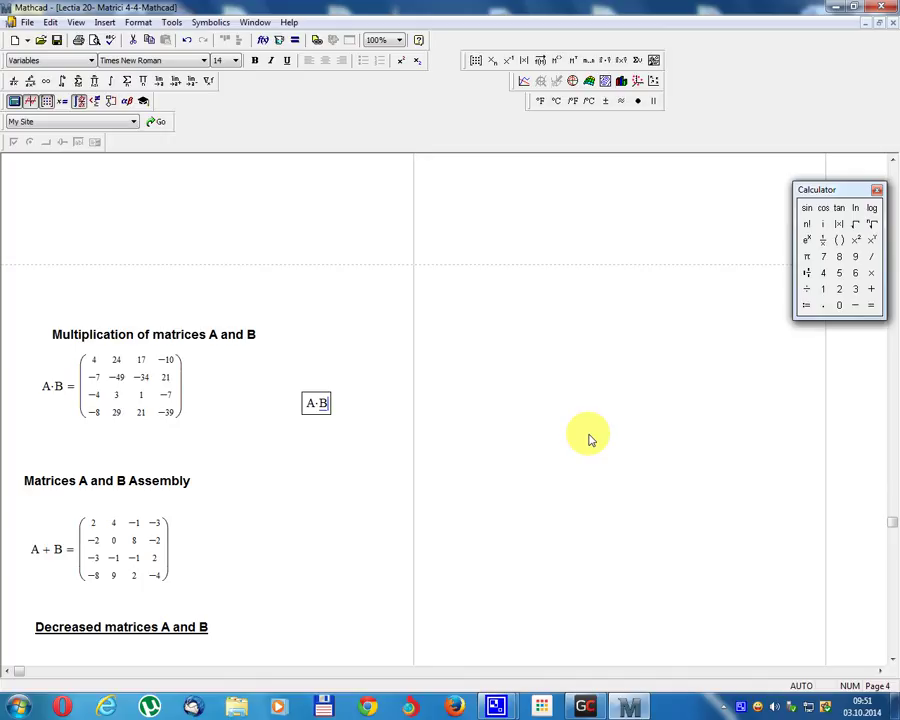
type("=")
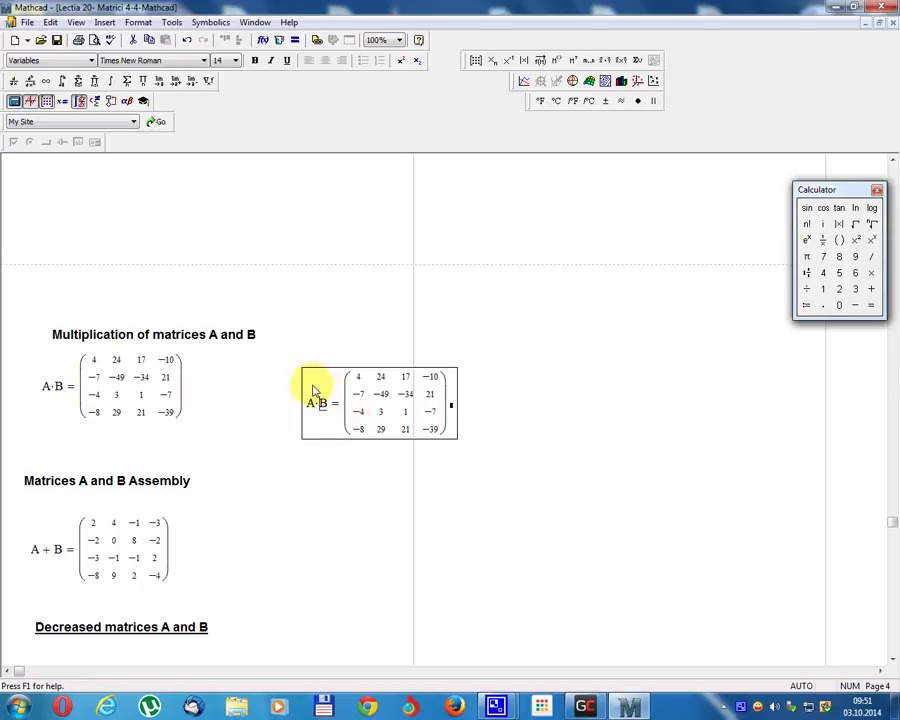
left_click_drag(312, 390, 460, 435)
key("Delete")
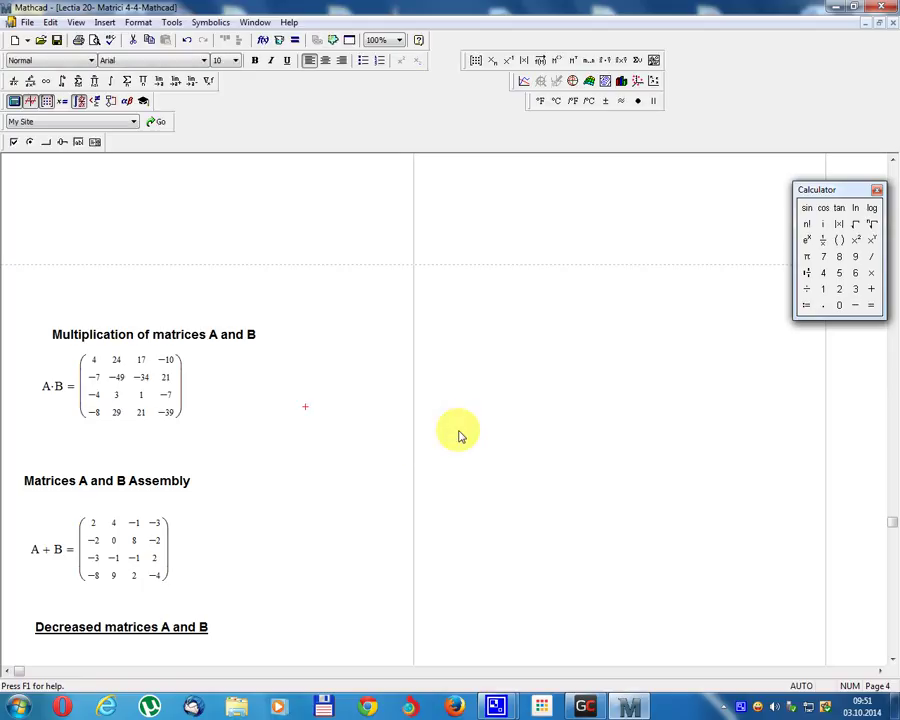
scroll(268, 546, "down", 1)
scroll(265, 558, "down", 2)
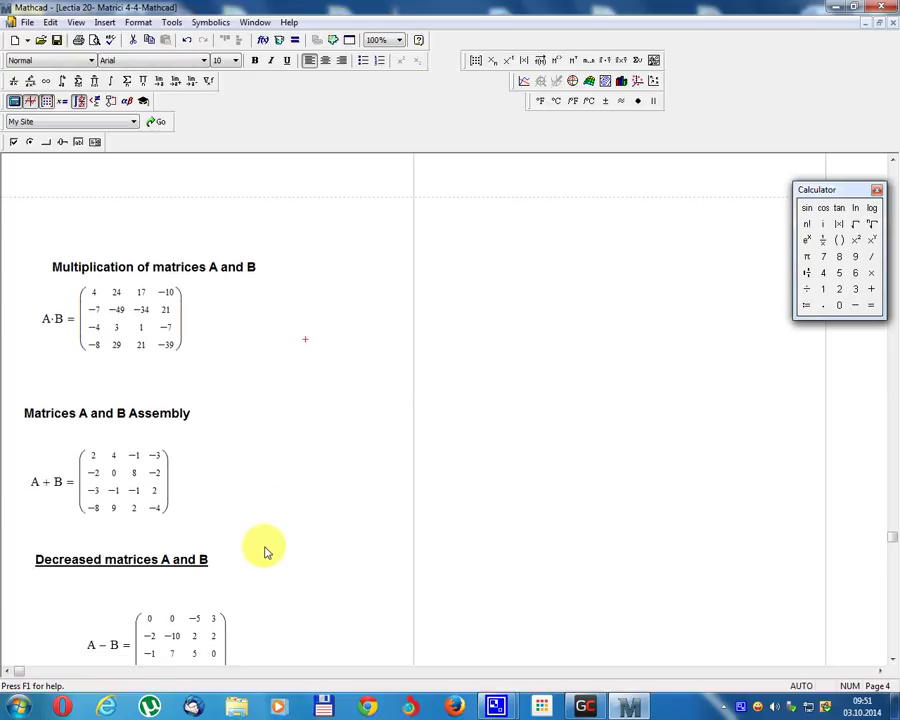
Scroll past the C := B⁻¹·A results down to the blank area under the Example 3 heading.
scroll(268, 551, "down", 2)
left_click(305, 435)
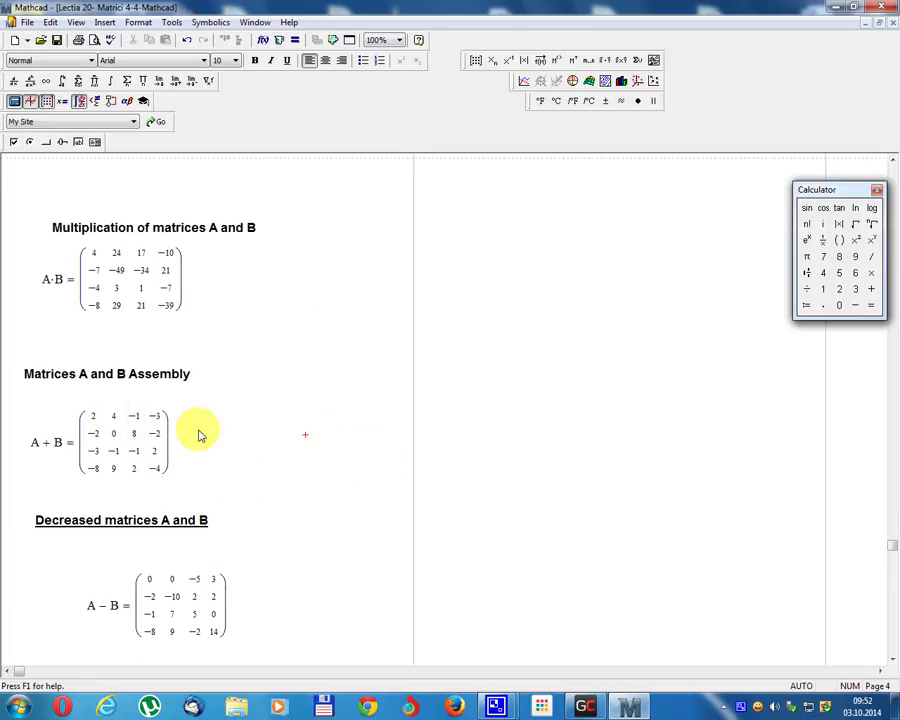
scroll(137, 416, "down", 3)
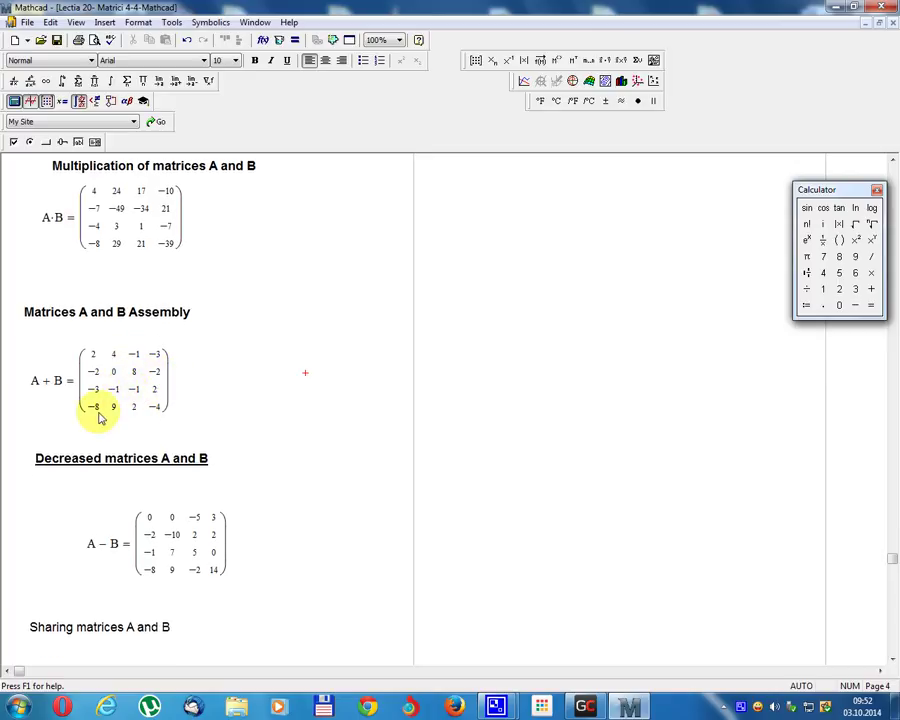
scroll(163, 415, "down", 3)
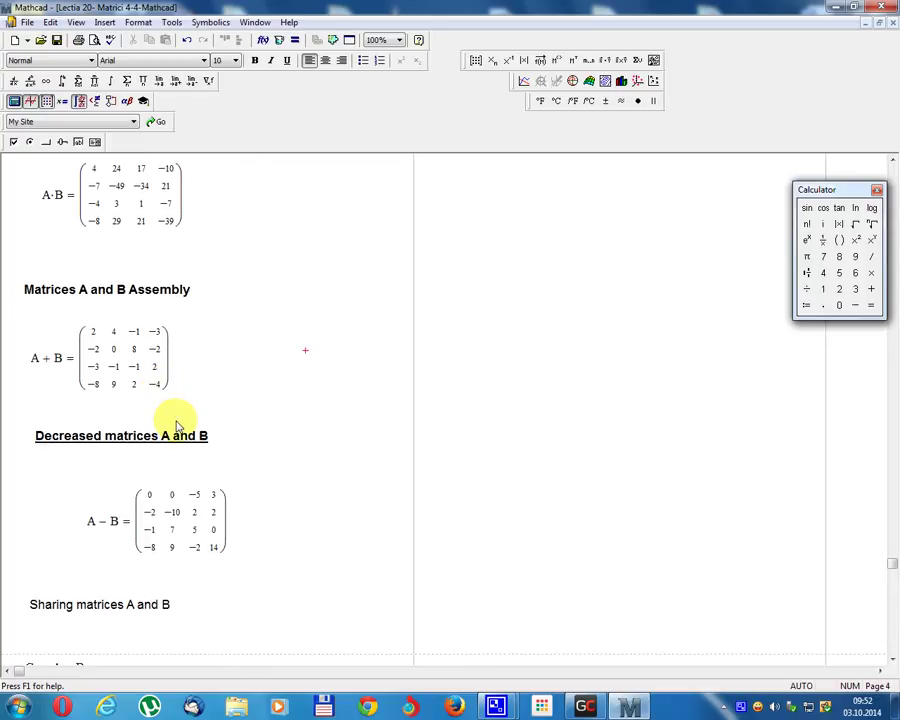
scroll(170, 390, "down", 1)
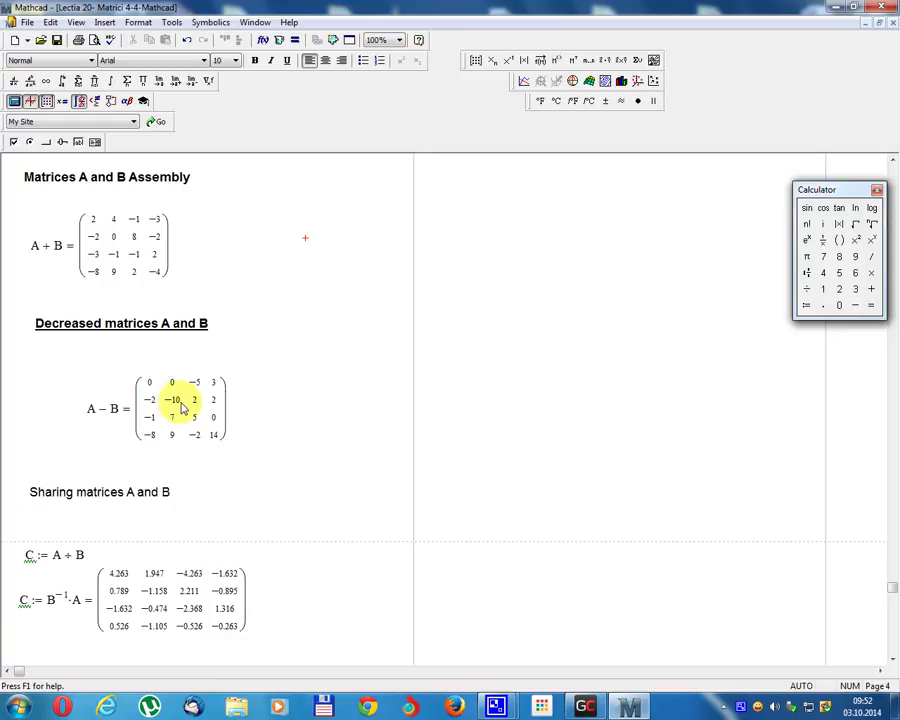
scroll(182, 405, "down", 1)
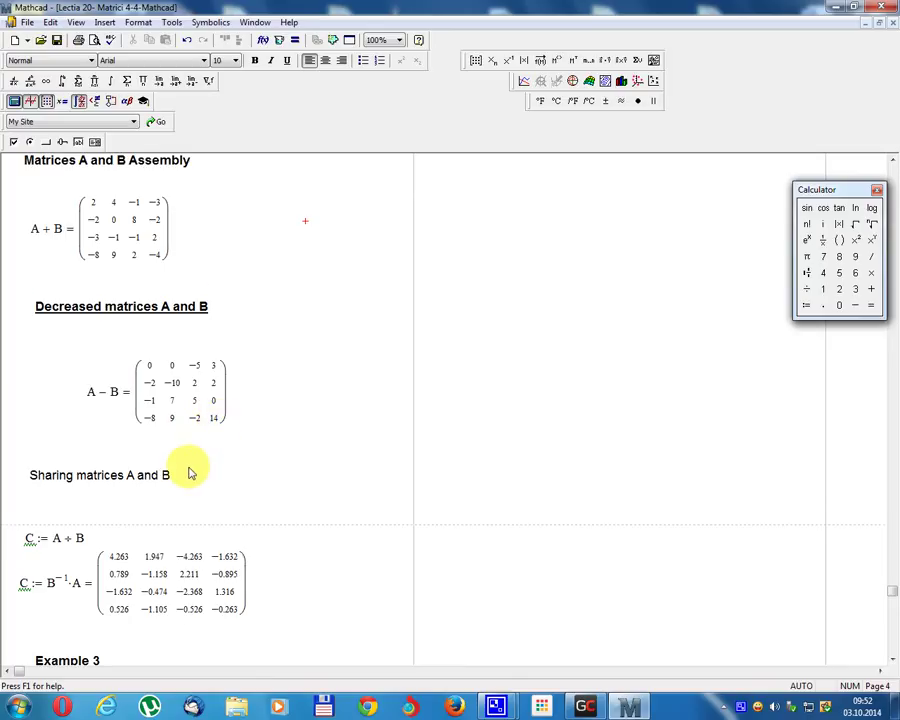
scroll(194, 472, "down", 5)
scroll(178, 509, "down", 6)
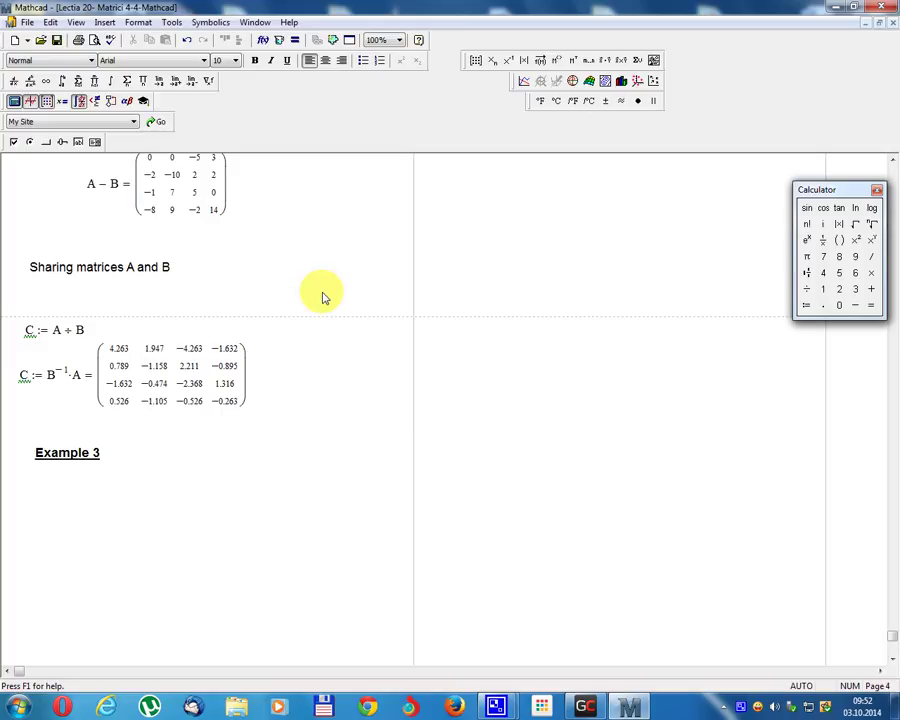
Create the definition D := with an empty 4-row by 4-column matrix under Example 3.
left_click(46, 497)
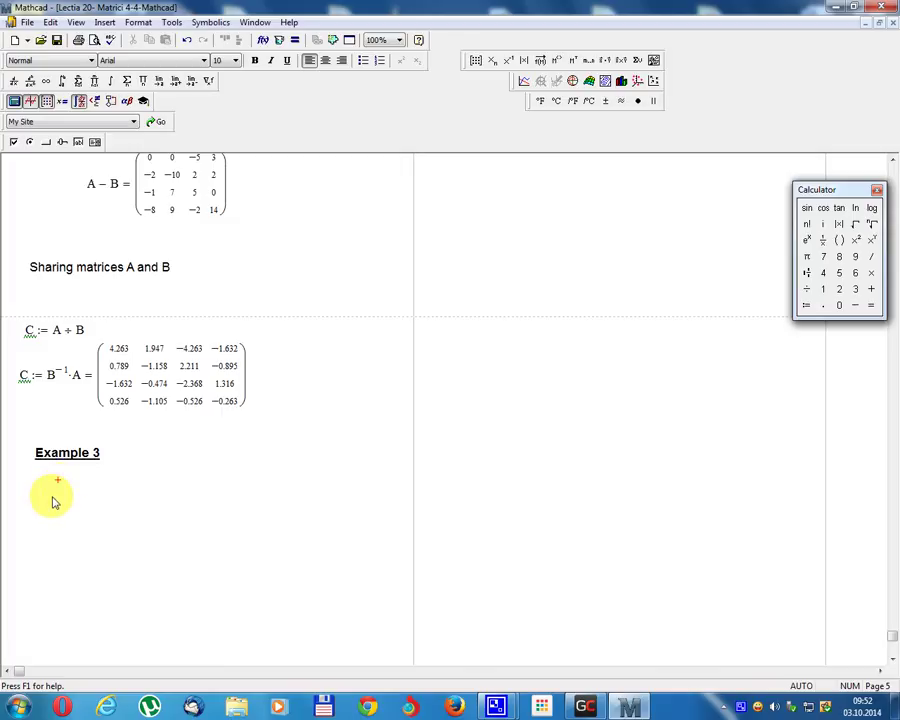
left_click(24, 522)
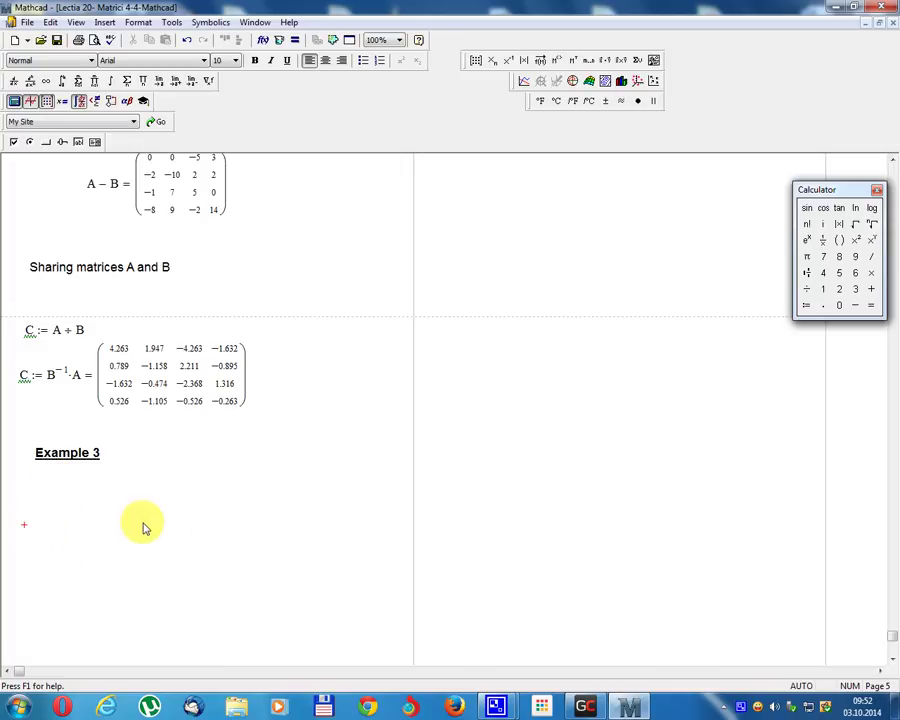
scroll(142, 526, "down", 3)
scroll(142, 528, "down", 2)
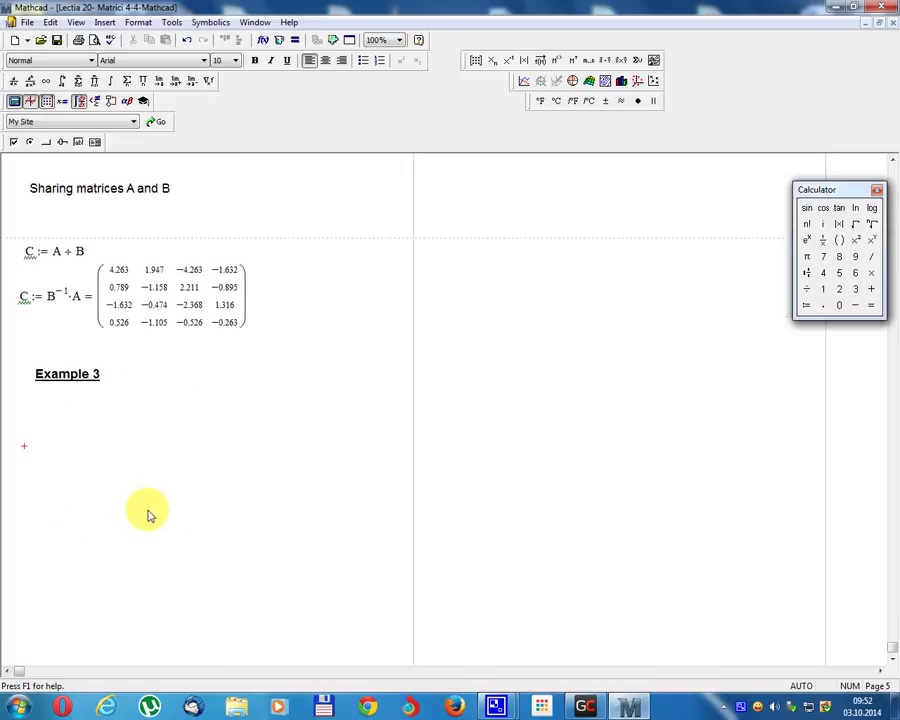
type("D")
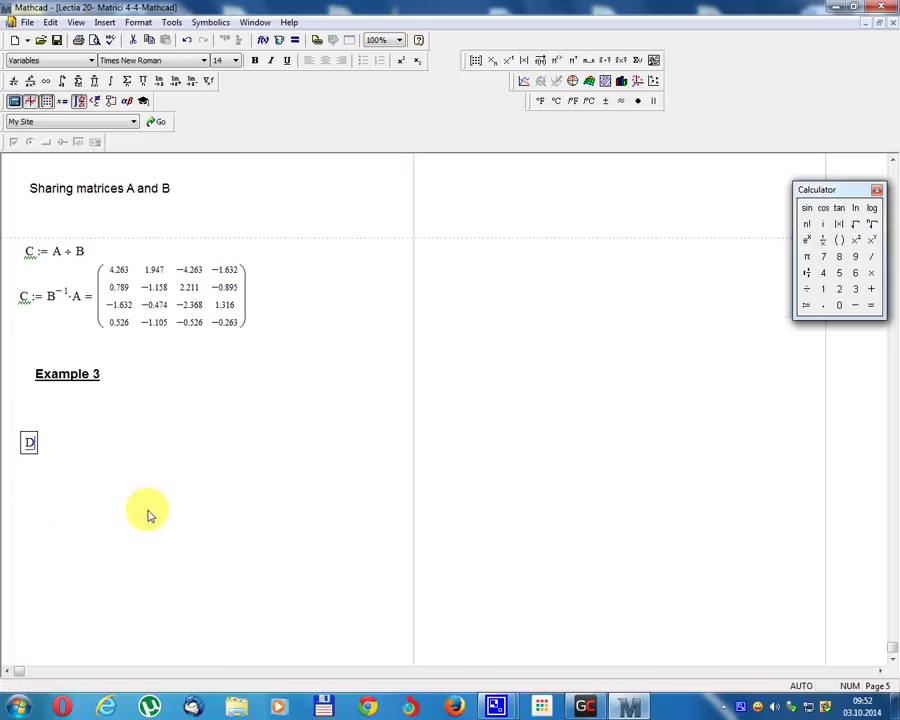
left_click(805, 306)
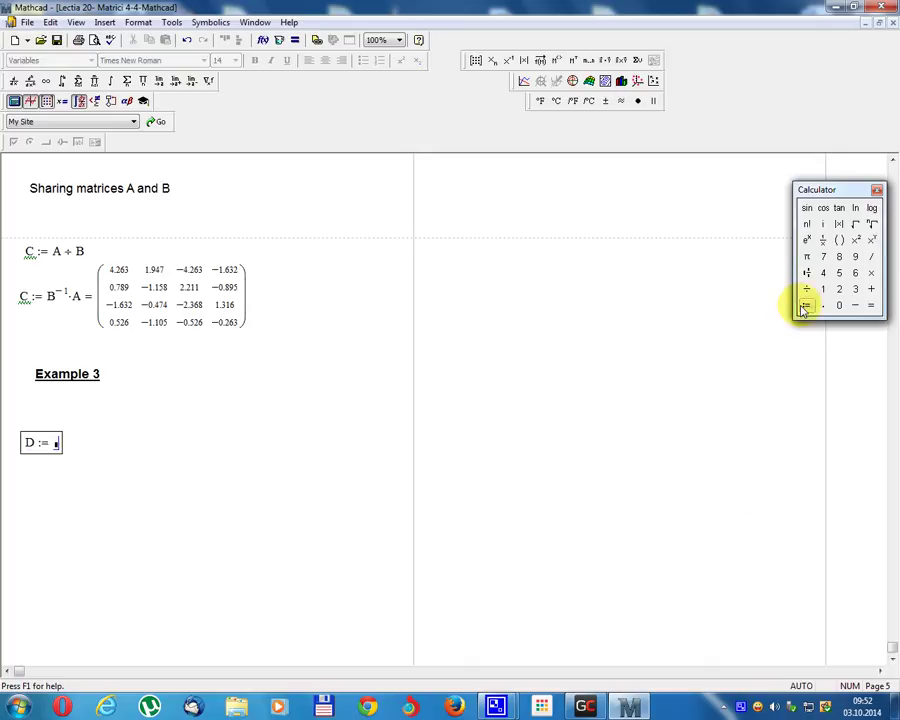
left_click(476, 61)
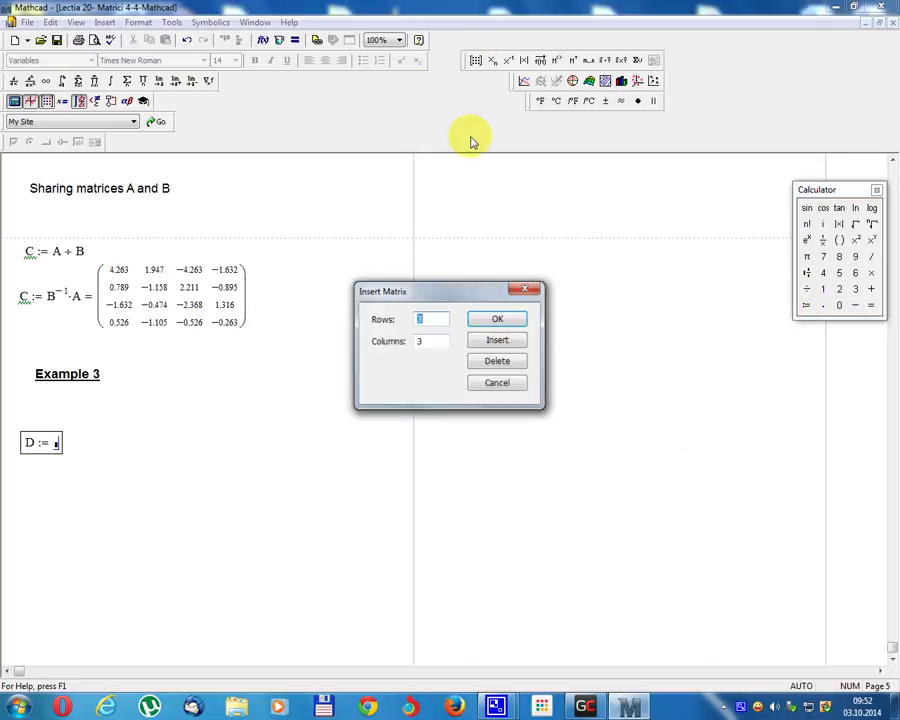
type("4")
double_click(413, 343)
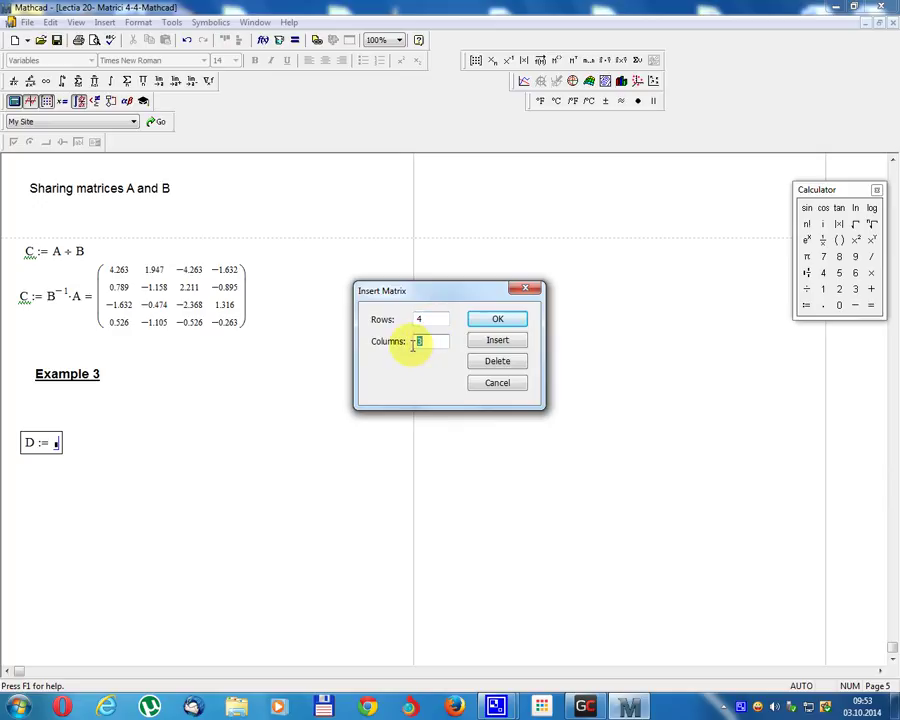
type("4")
left_click(490, 318)
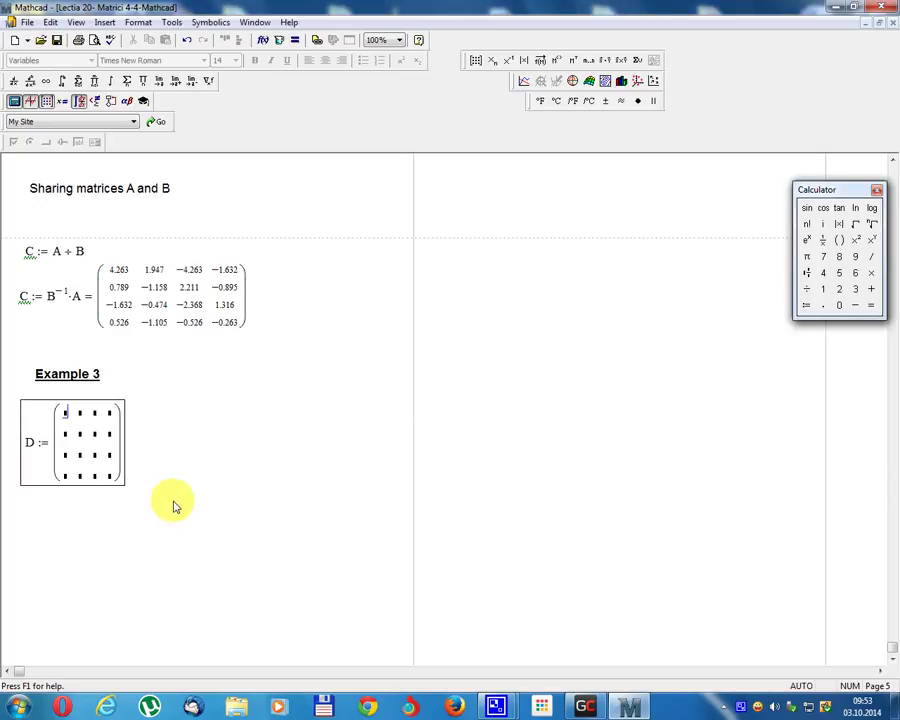
Enter row one of matrix D: 1, 1, −2, −3.
type("1")
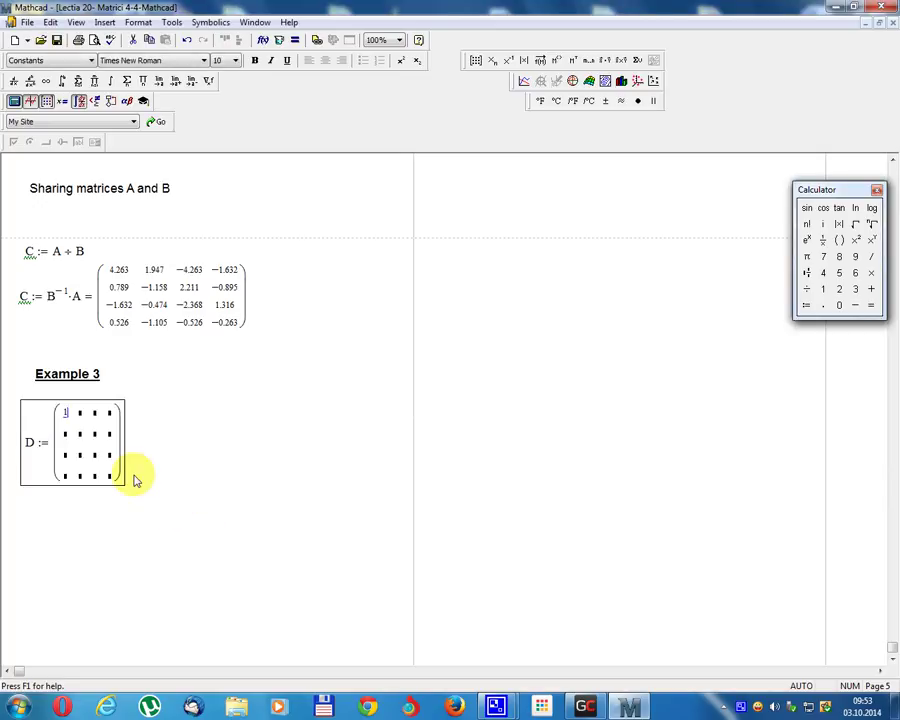
left_click(84, 413)
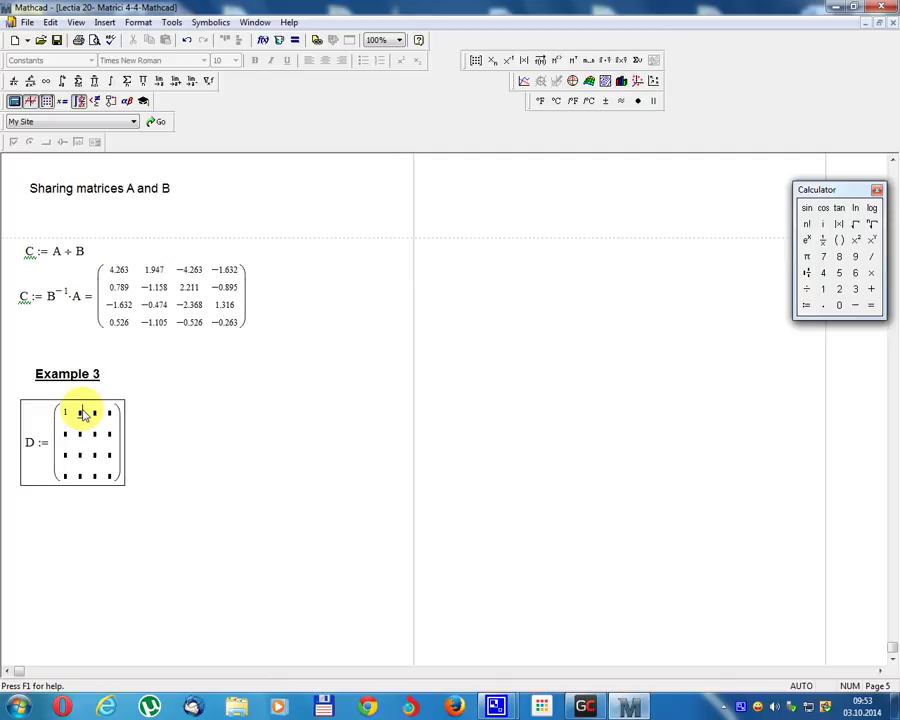
type("1")
left_click(97, 414)
type("-3")
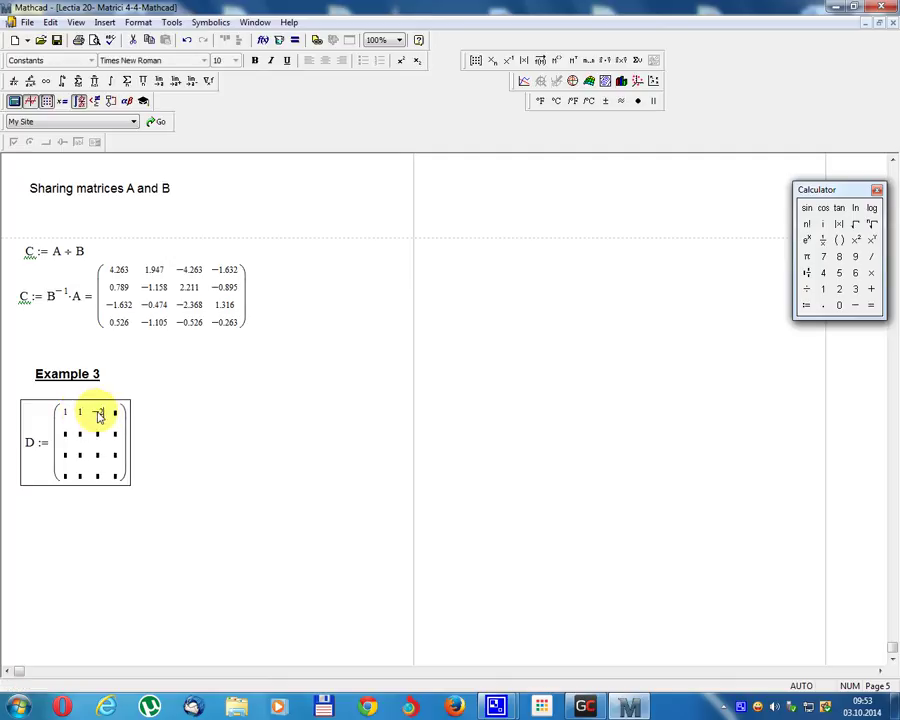
left_click(114, 414)
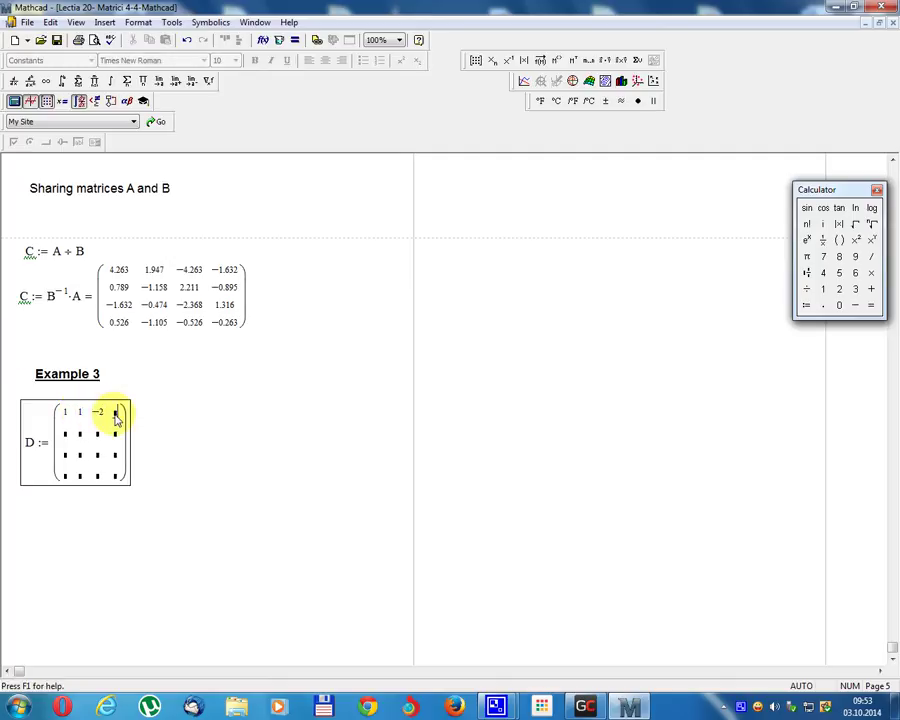
type("-3")
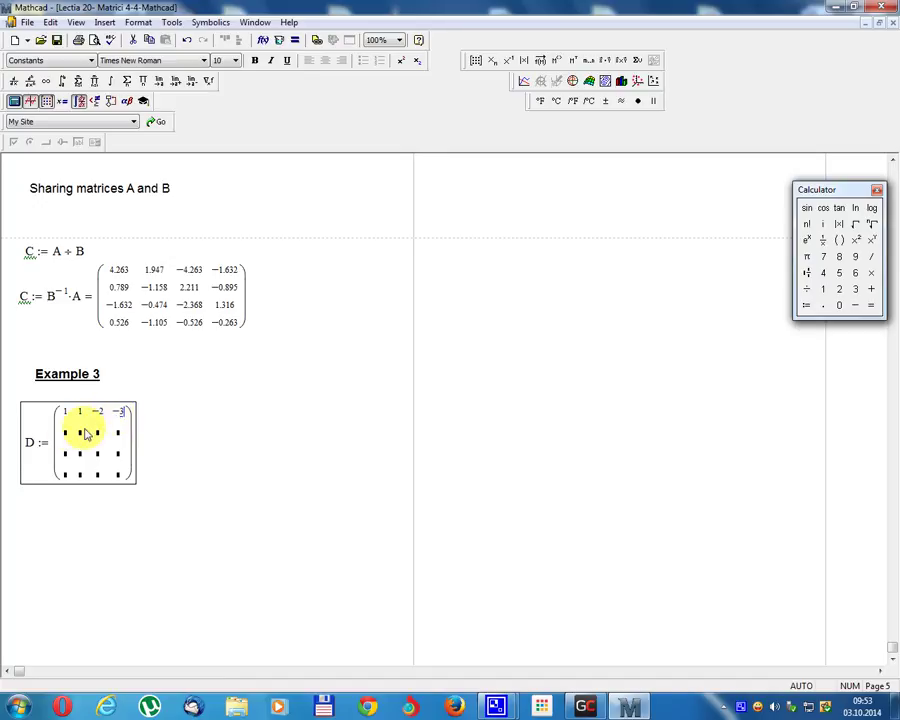
Fill row two of matrix D with 4, 5, −8, 9.
left_click(66, 433)
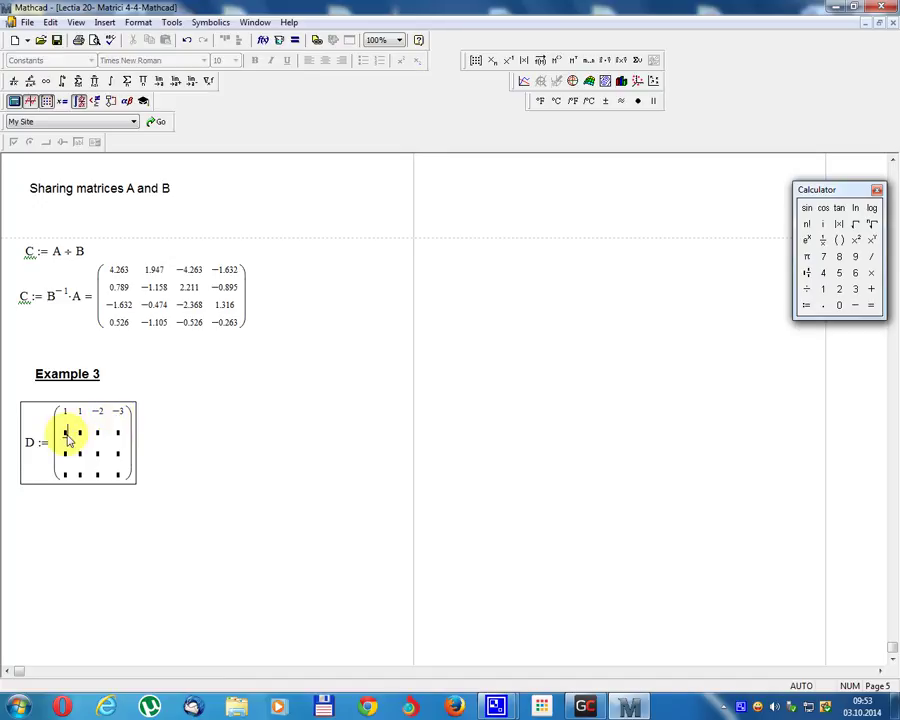
type("4")
left_click(83, 434)
type("5")
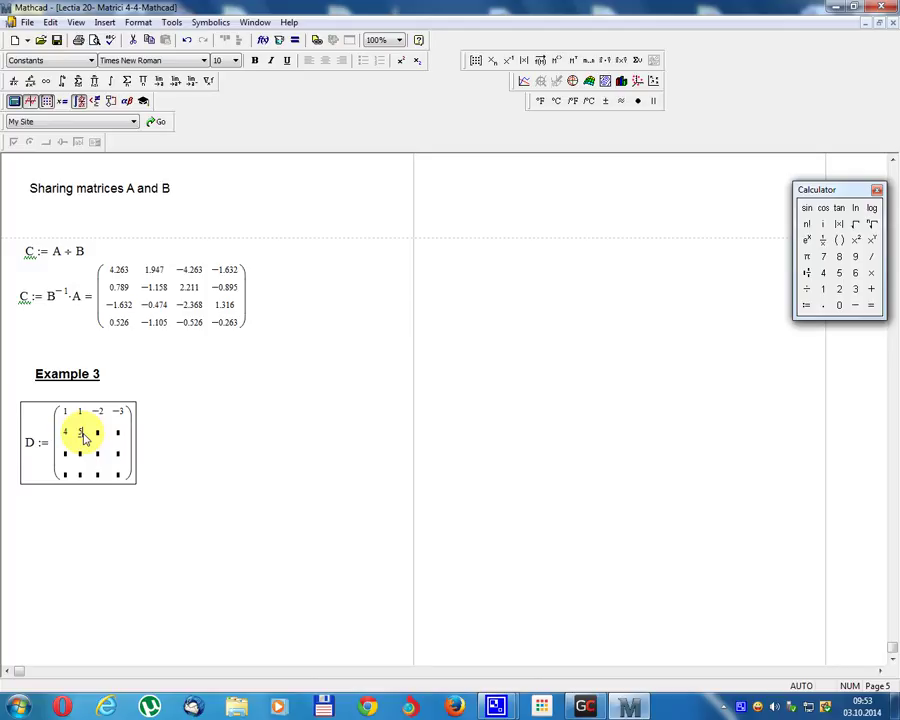
left_click(99, 433)
type("-4")
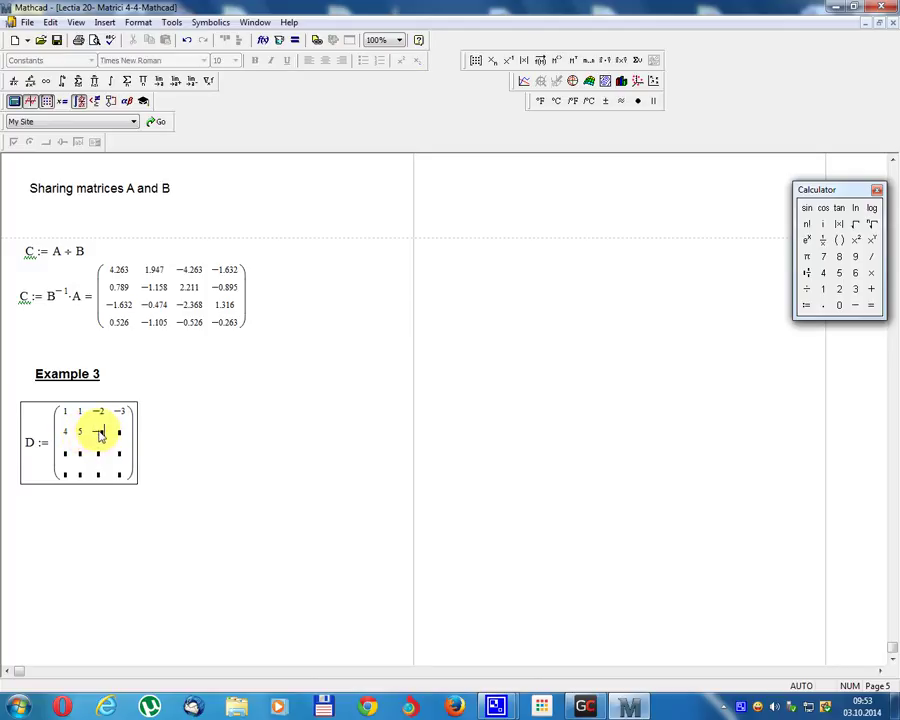
left_click(118, 431)
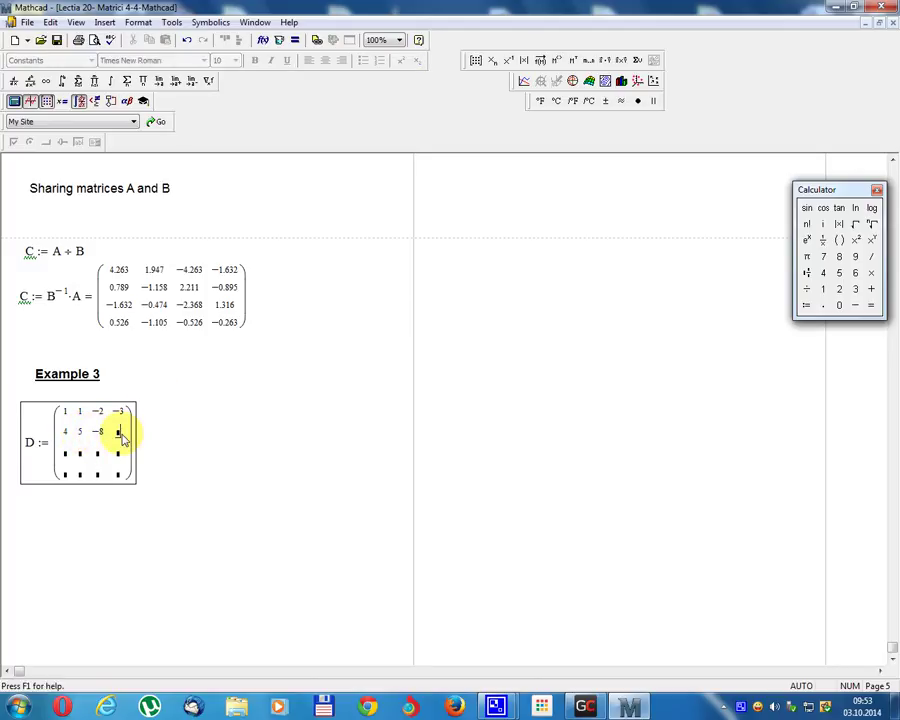
type("9")
Fill row three of matrix D with −4, −6, 7, 1.
left_click(67, 454)
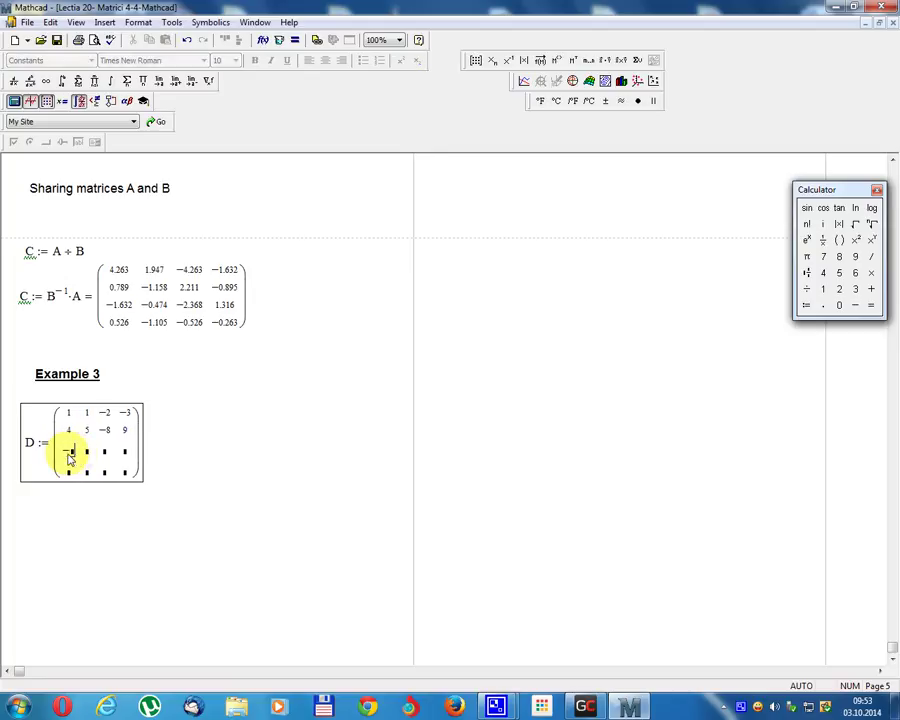
type("-4")
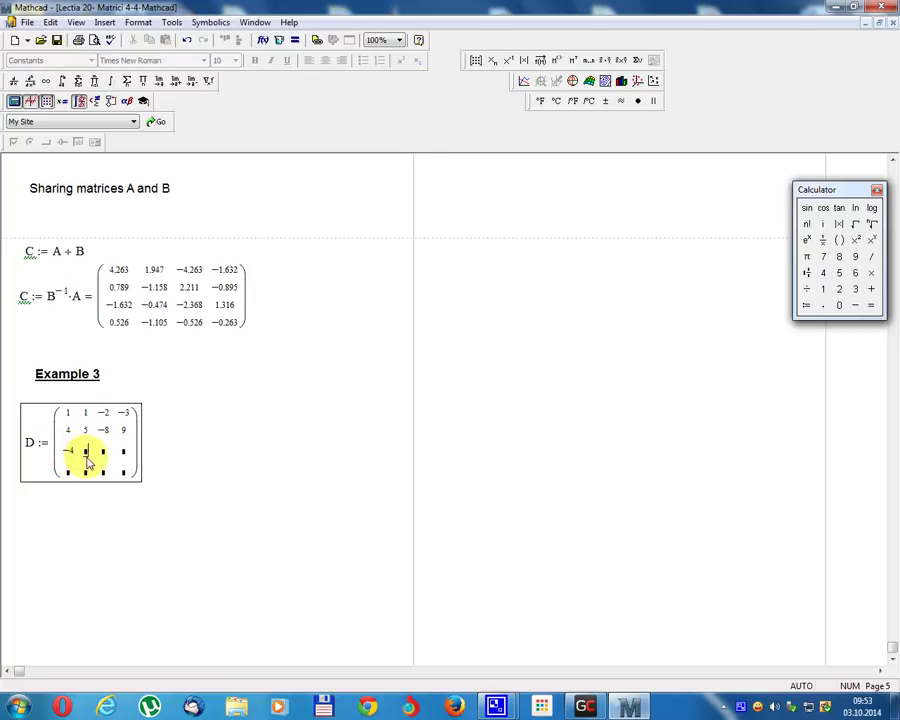
left_click(88, 457)
type("-6")
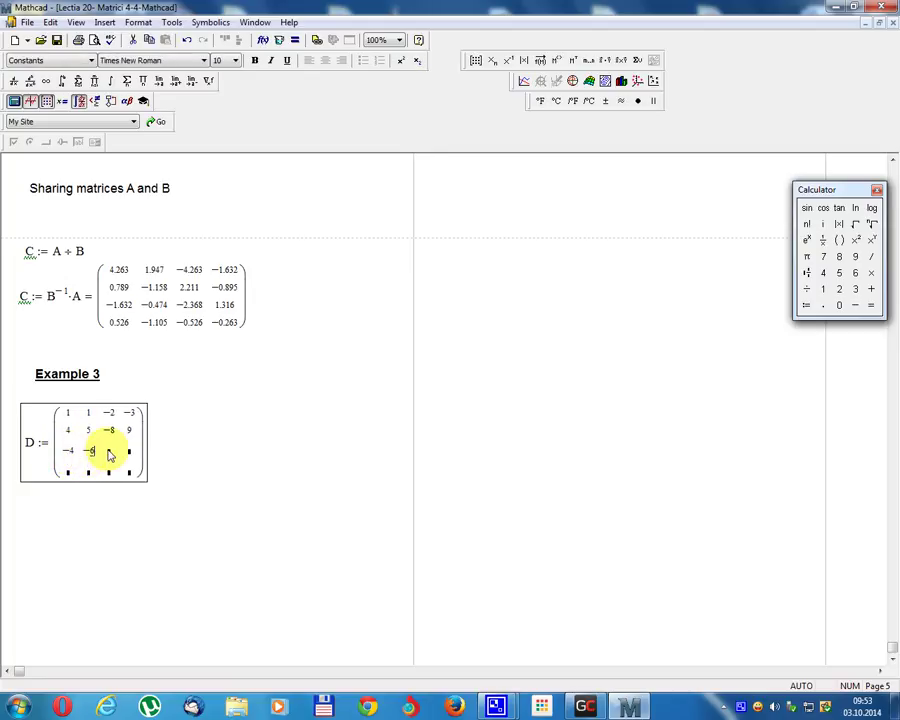
left_click(110, 453)
type("-")
left_click(131, 456)
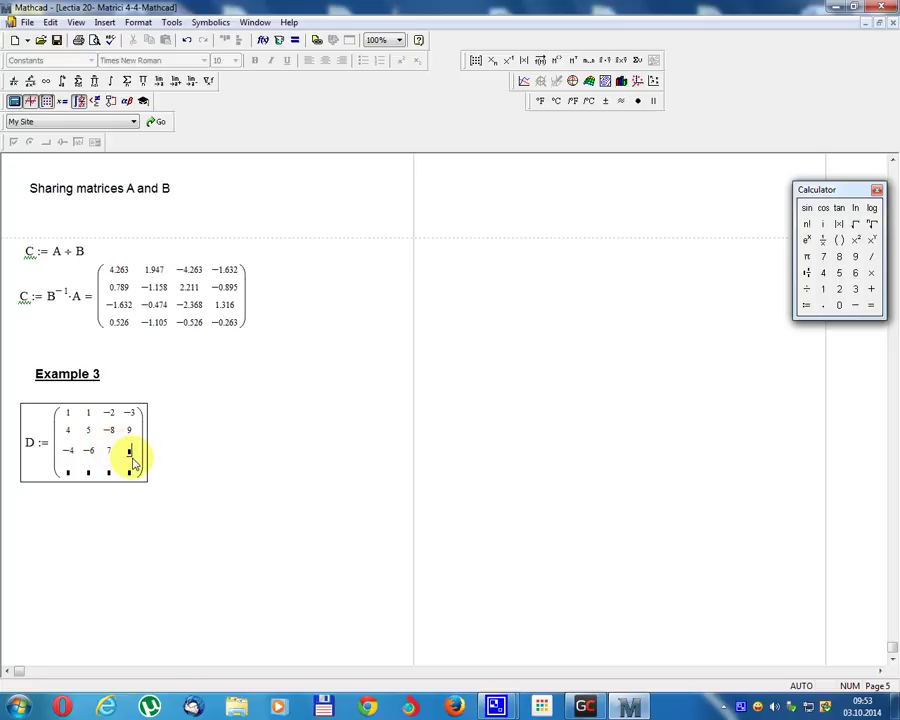
type("1")
Fill row four of matrix D with −1, −3, 5, −3.
left_click(69, 471)
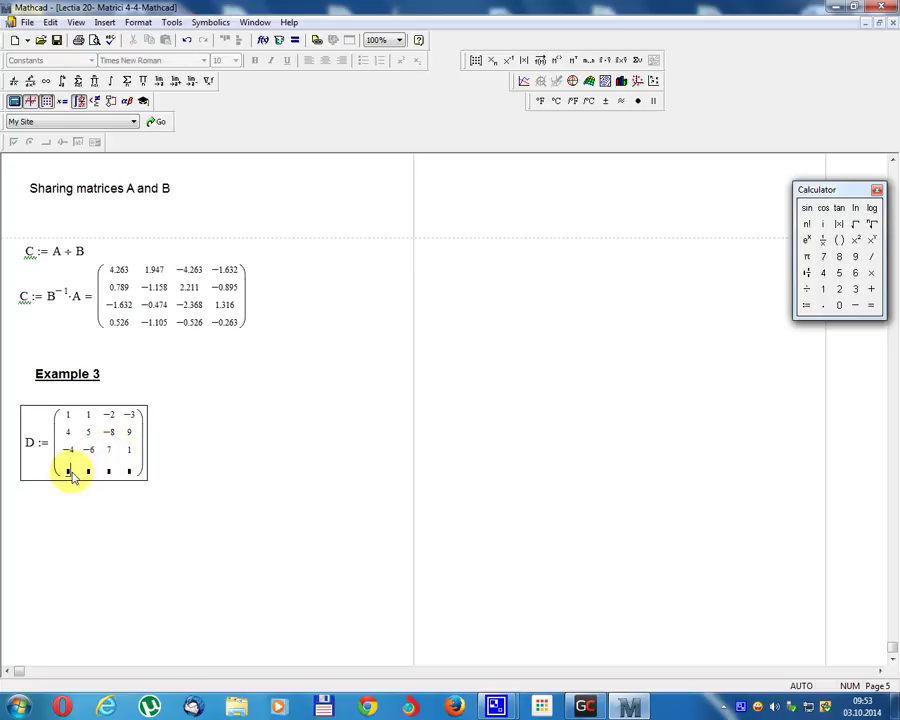
type("-1")
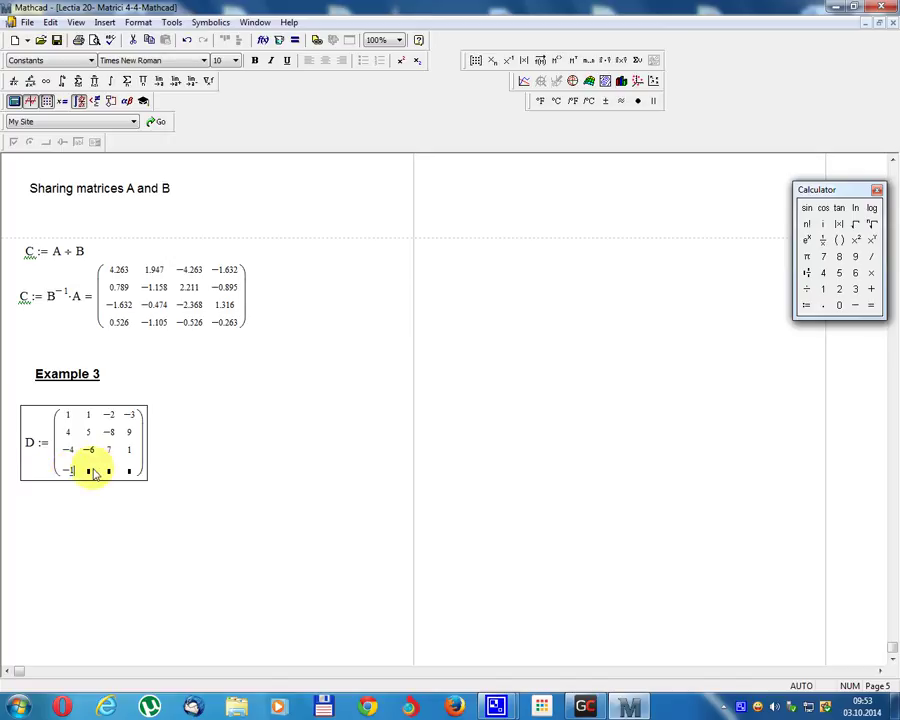
left_click(91, 473)
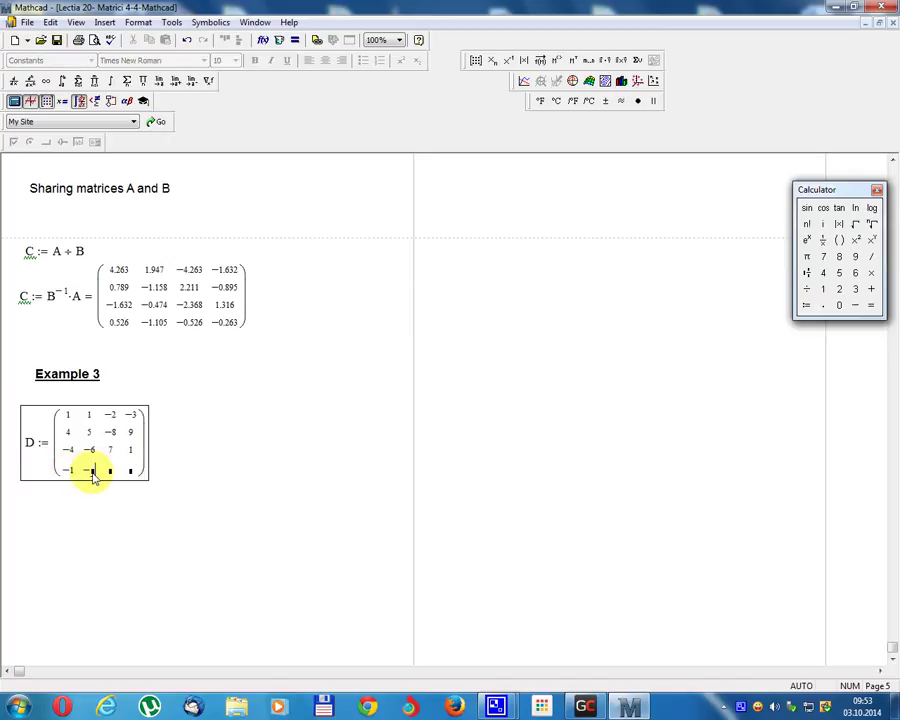
type("-3")
left_click(110, 473)
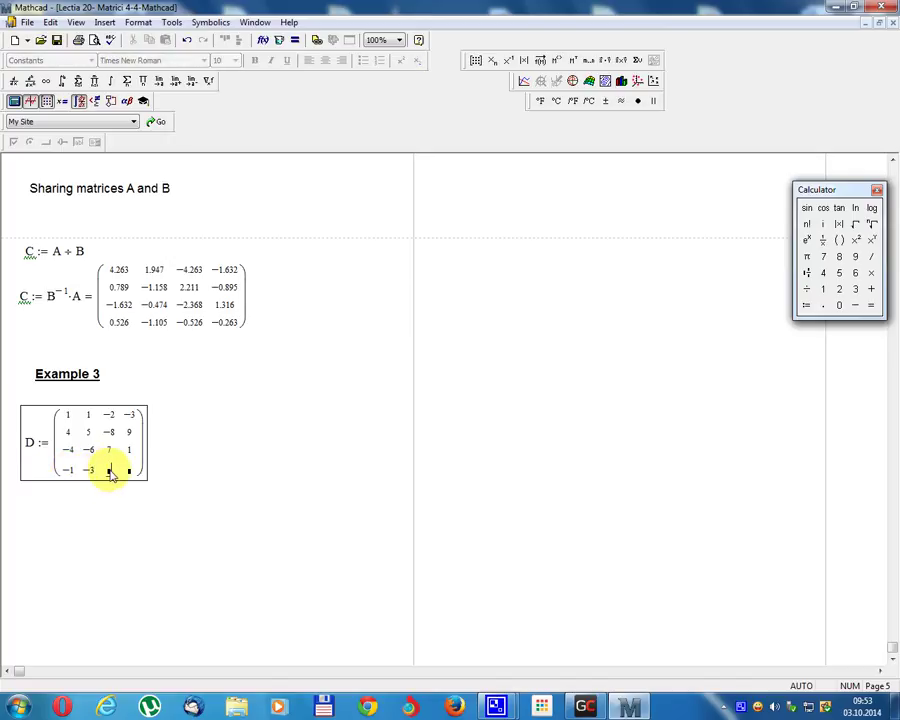
type("5")
left_click(131, 472)
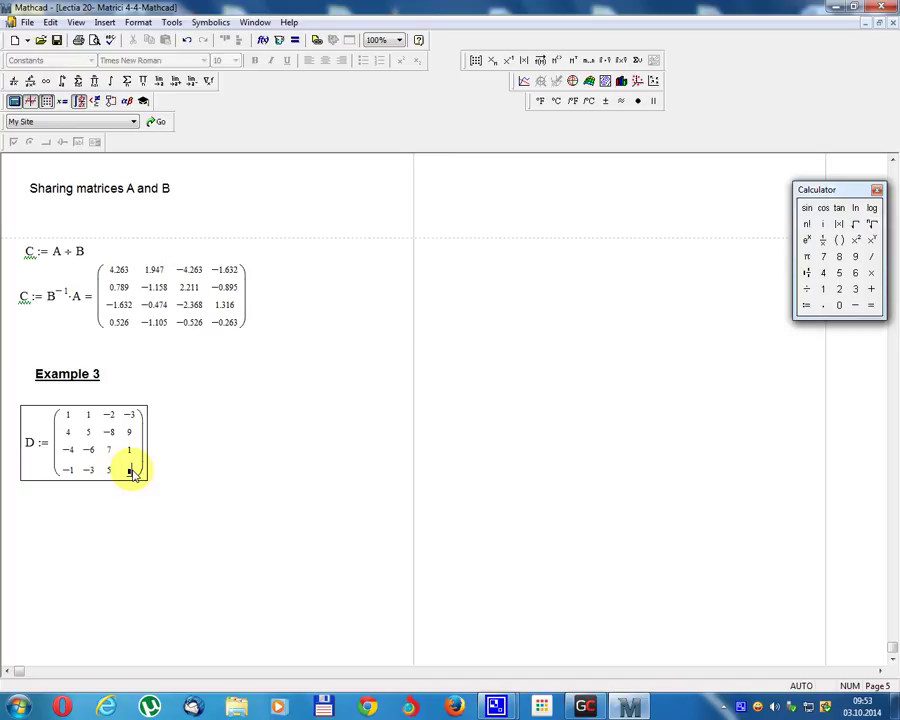
type("-3")
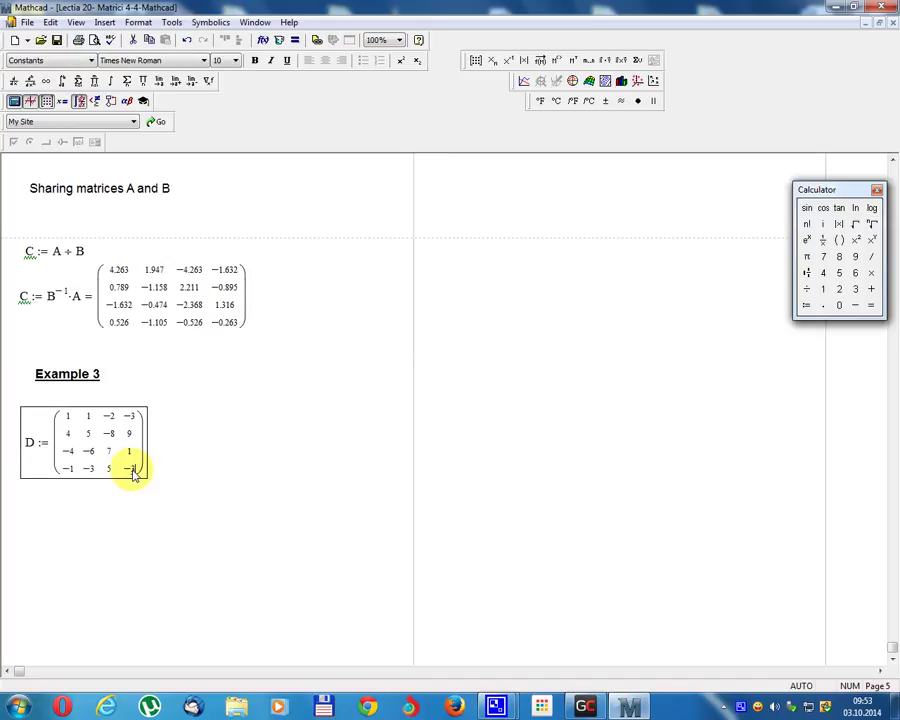
Finish matrix D and hide the Calculator and Matrix toolbars.
left_click(36, 508)
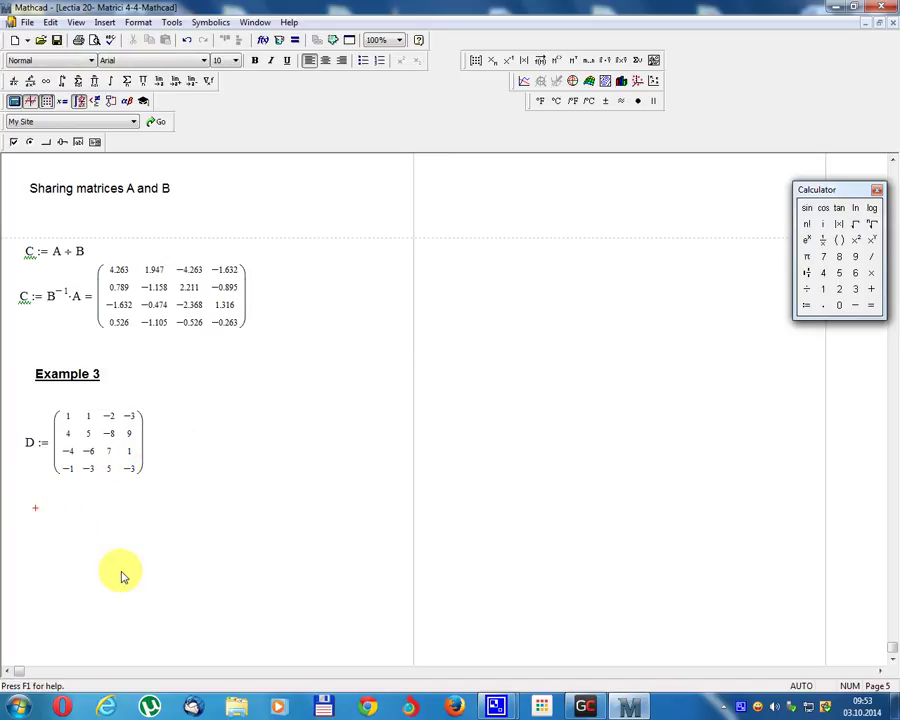
scroll(126, 542, "down", 2)
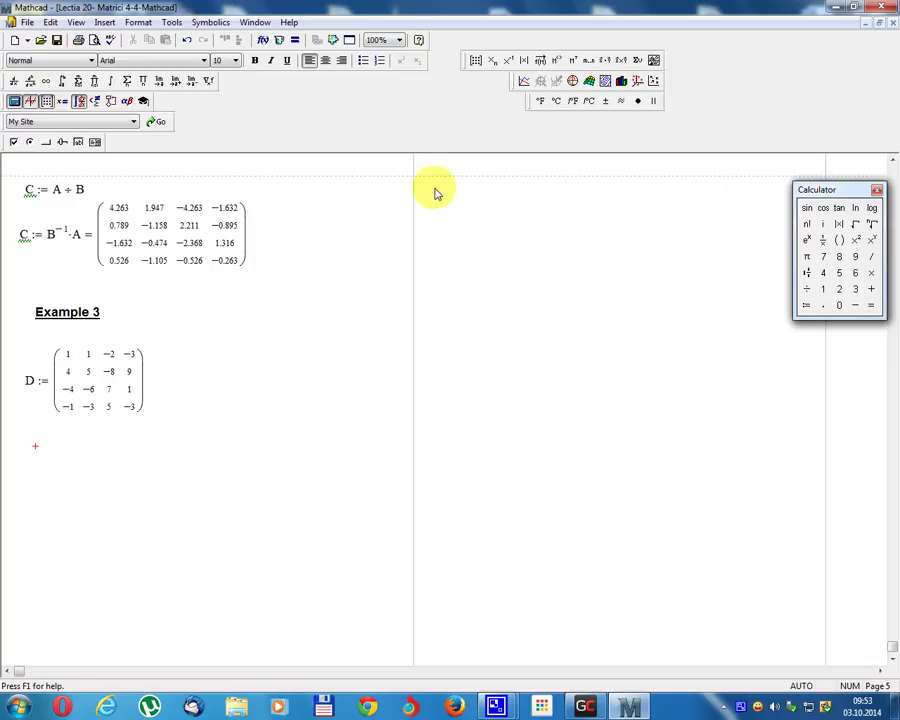
left_click(15, 101)
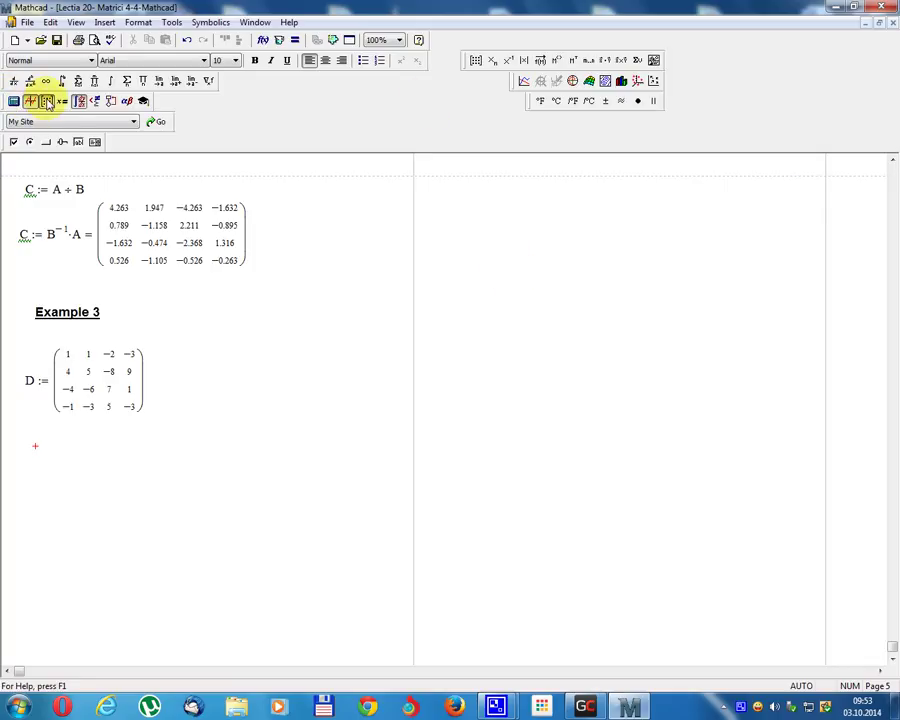
left_click(46, 102)
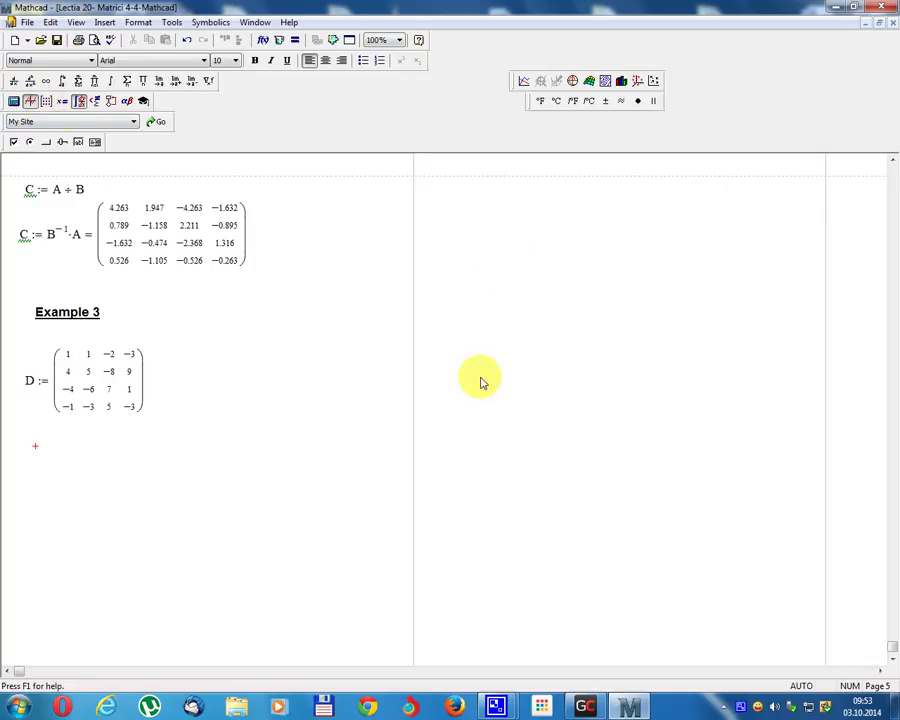
Insert the |x| determinant of D below the matrix and evaluate it to −129.
left_click(30, 101)
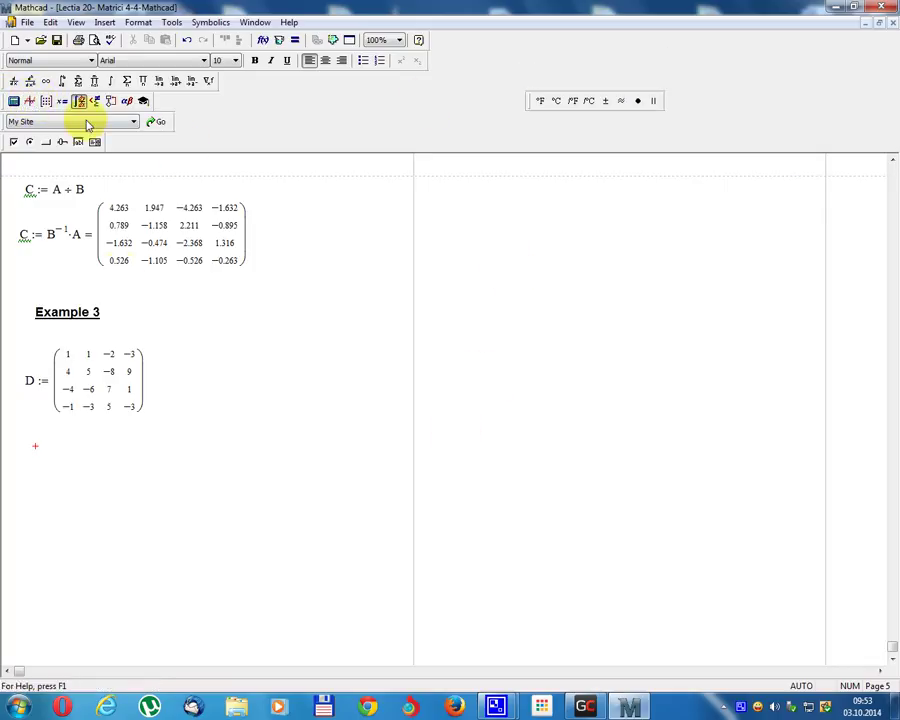
left_click(58, 471)
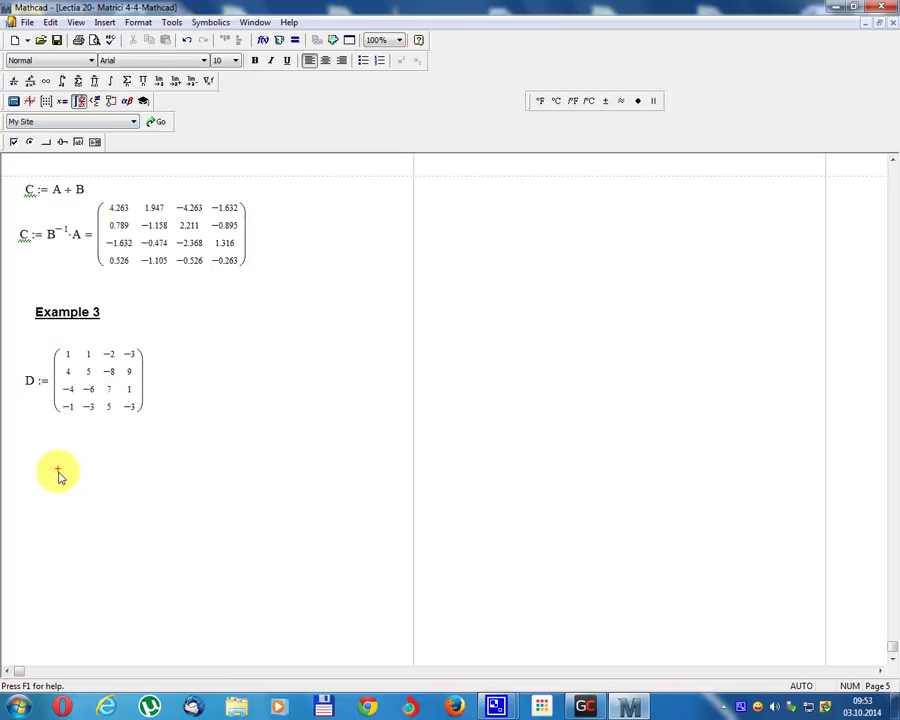
left_click(14, 101)
left_click(46, 101)
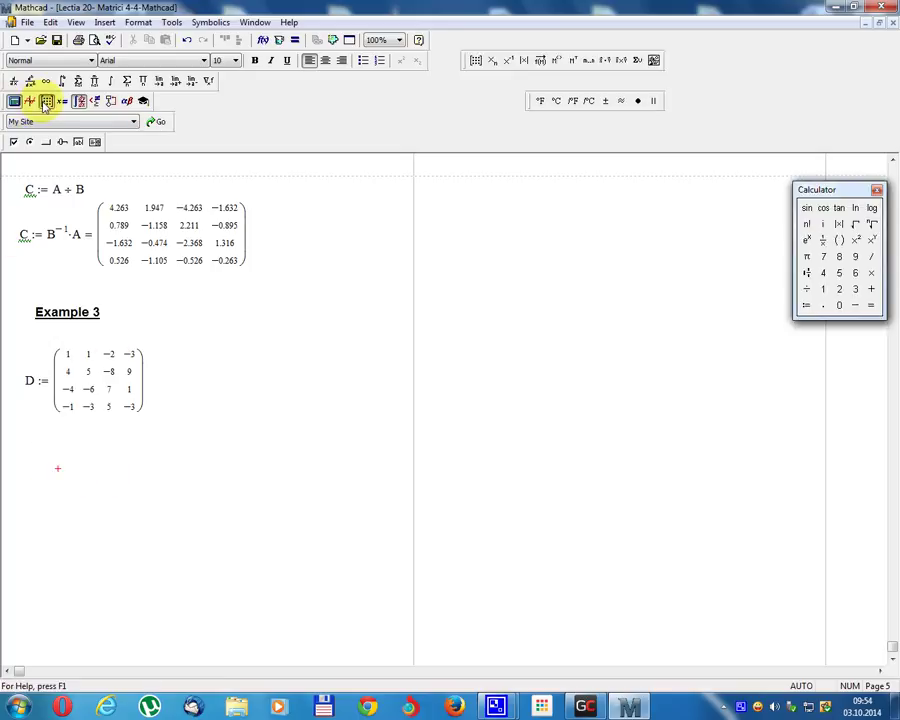
left_click(523, 60)
type("D| ")
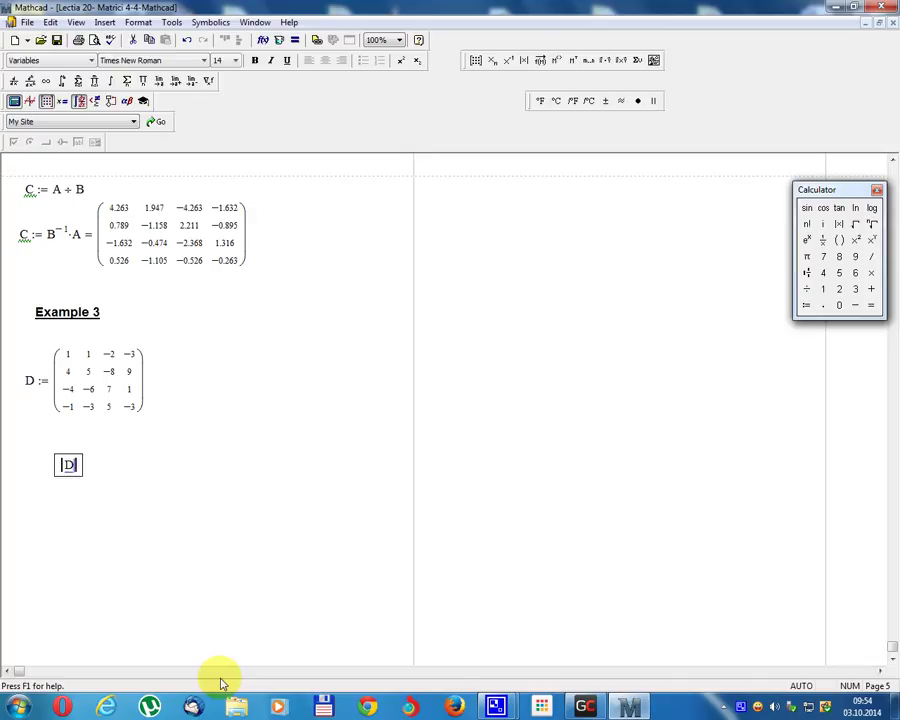
type("= -129")
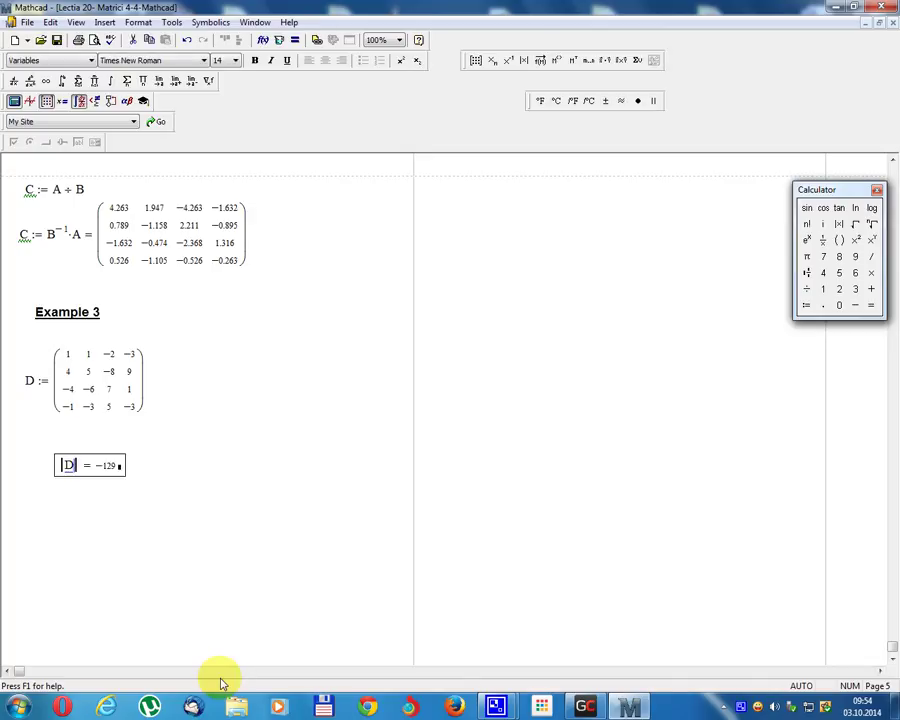
left_click(198, 464)
scroll(88, 505, "down", 1)
scroll(80, 505, "down", 2)
left_click(30, 468)
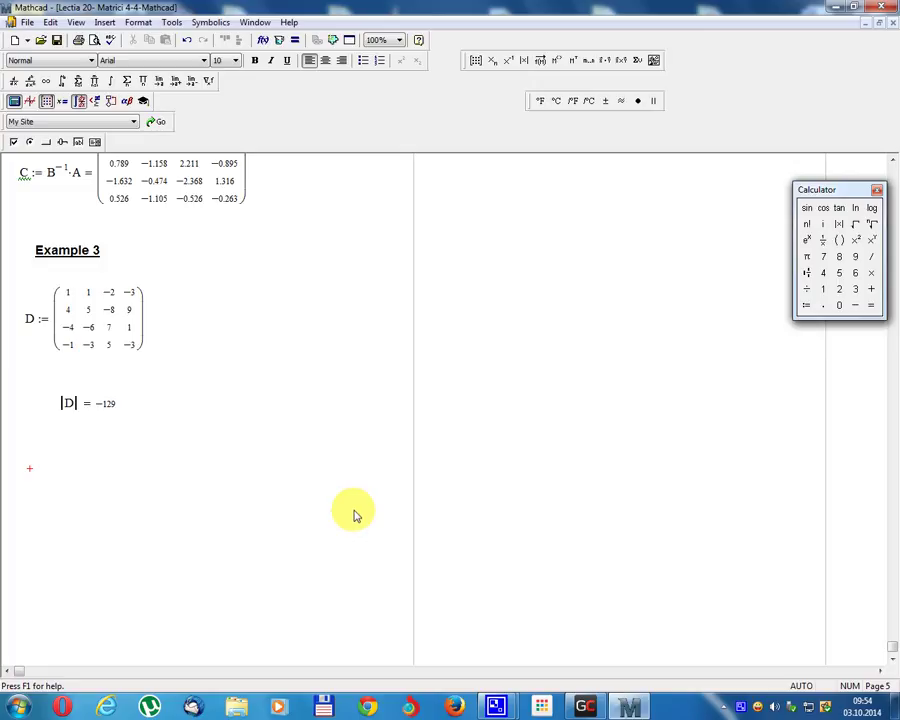
Evaluate the inverse D⁻¹ below the determinant.
type("D")
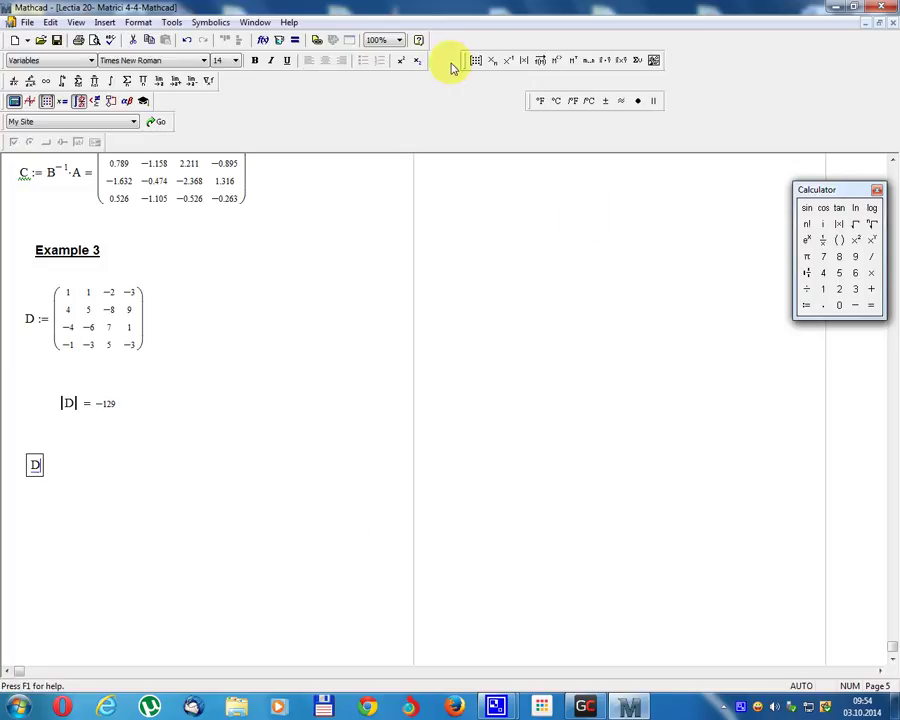
left_click(507, 61)
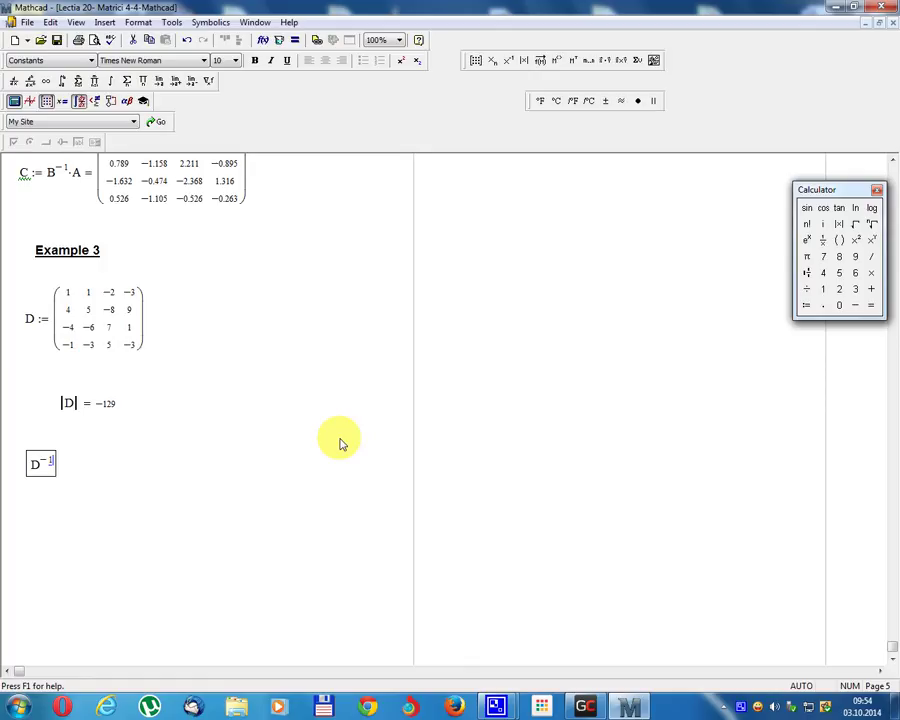
type("=")
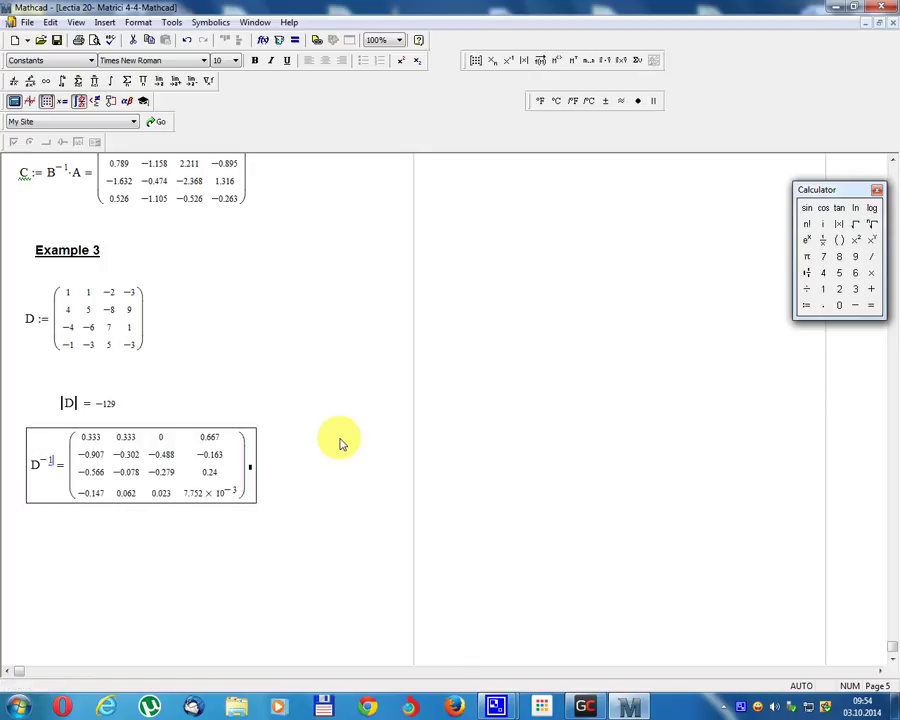
left_click(30, 587)
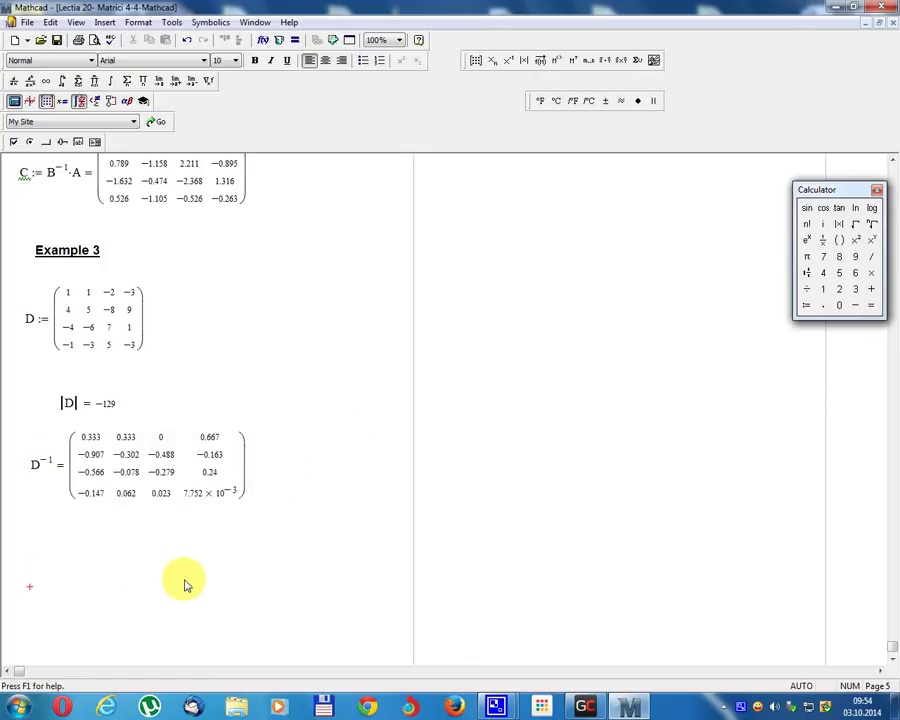
Evaluate D·D⁻¹, giving the 4×4 unit matrix up to a 1.166×10⁻¹⁵ entry.
type("D")
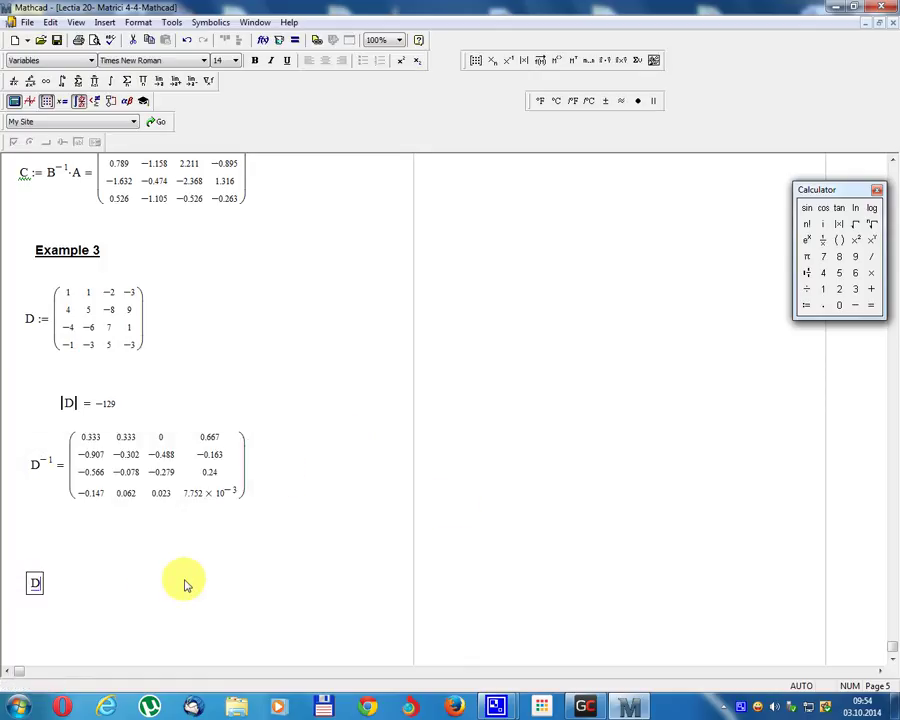
left_click(871, 272)
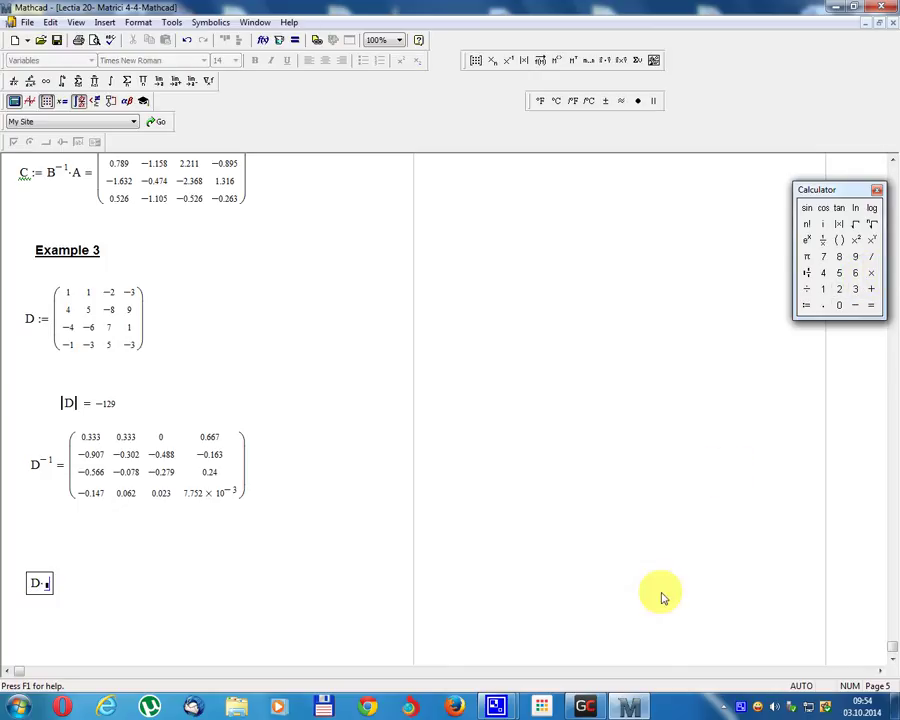
type("D")
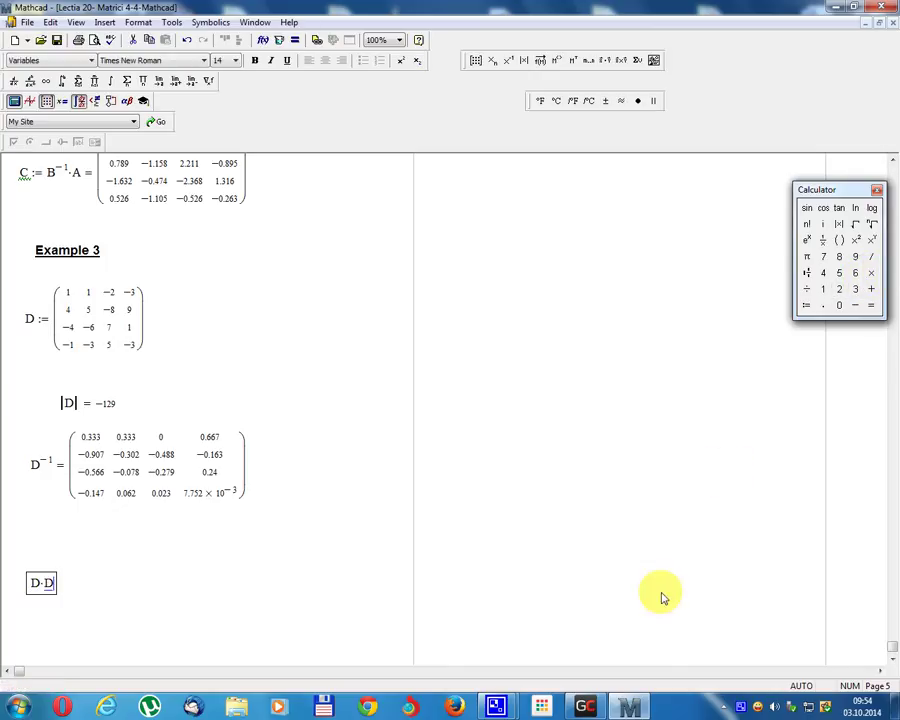
left_click(508, 60)
type("=")
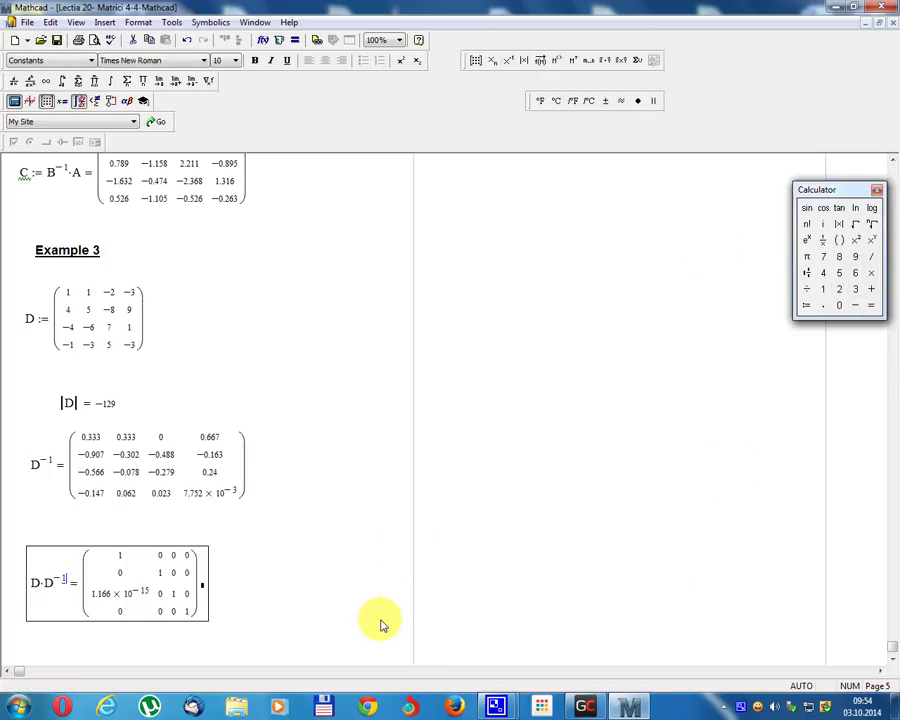
scroll(268, 448, "down", 2)
scroll(278, 670, "down", 3)
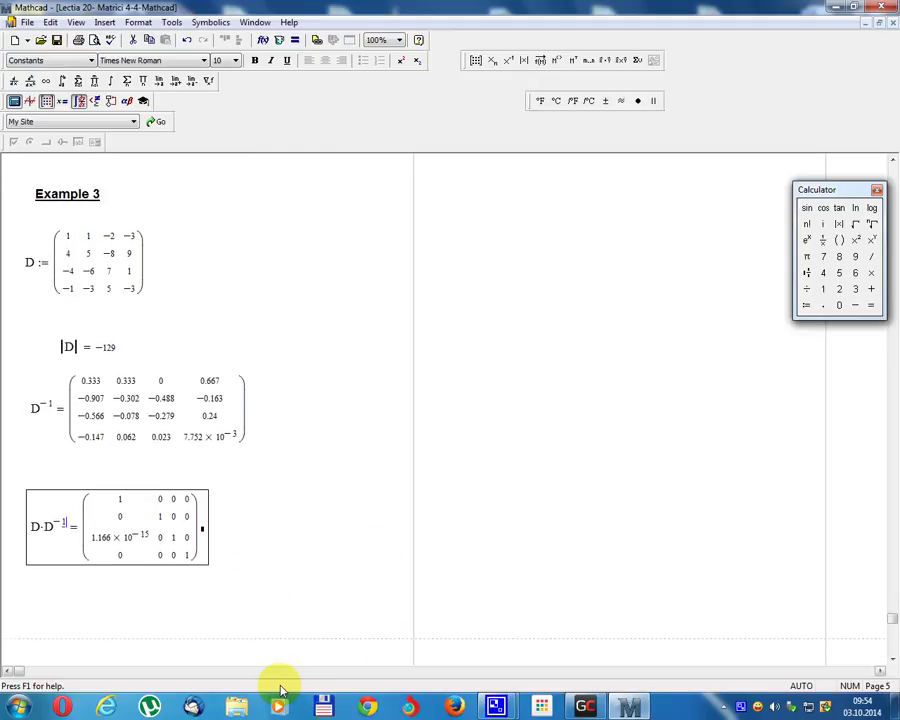
left_click(42, 542)
scroll(152, 590, "down", 3)
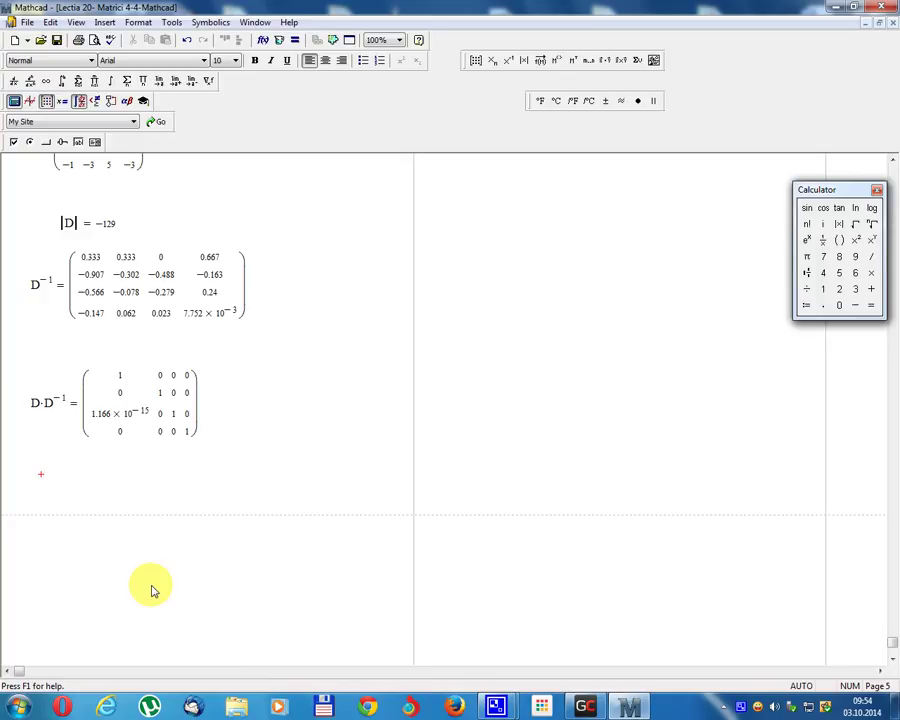
Evaluate D·A below the check, a 4×4 matrix with rows starting 27, −62, −14, 19.
type("D")
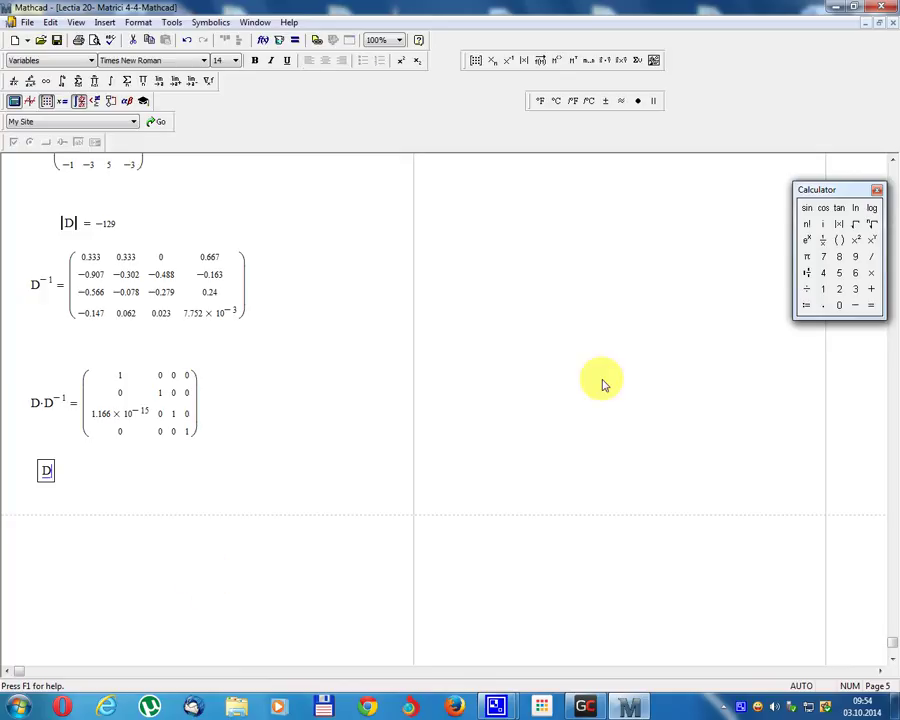
left_click(871, 272)
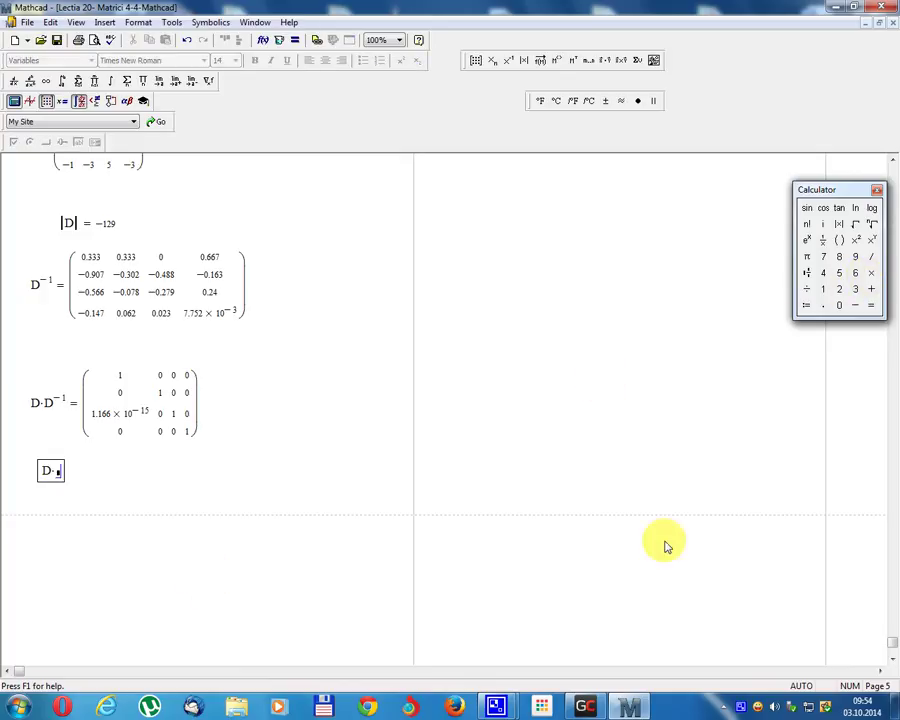
type("A ")
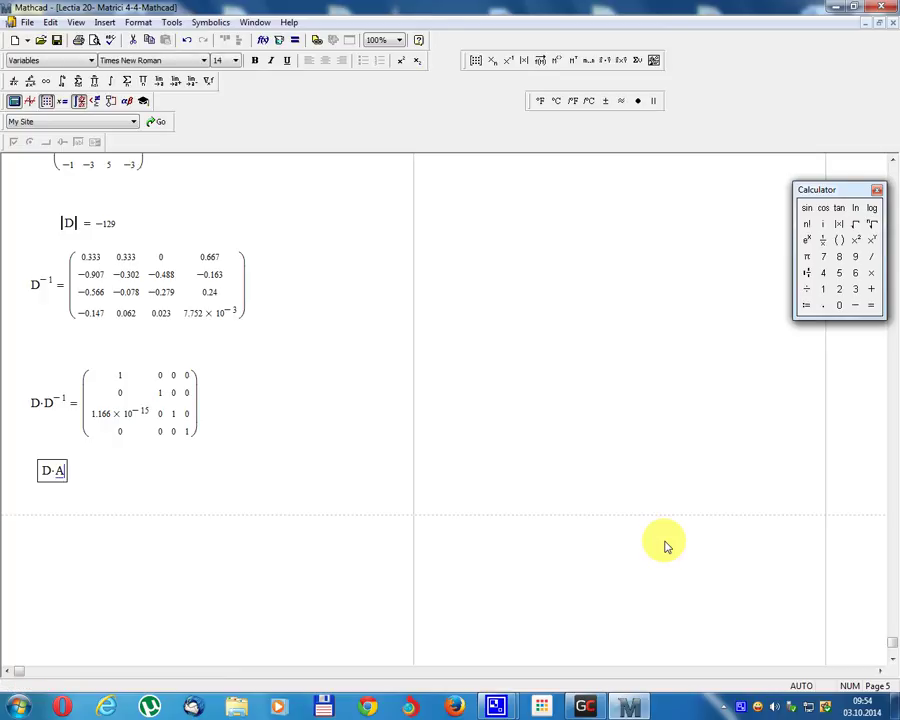
type("=")
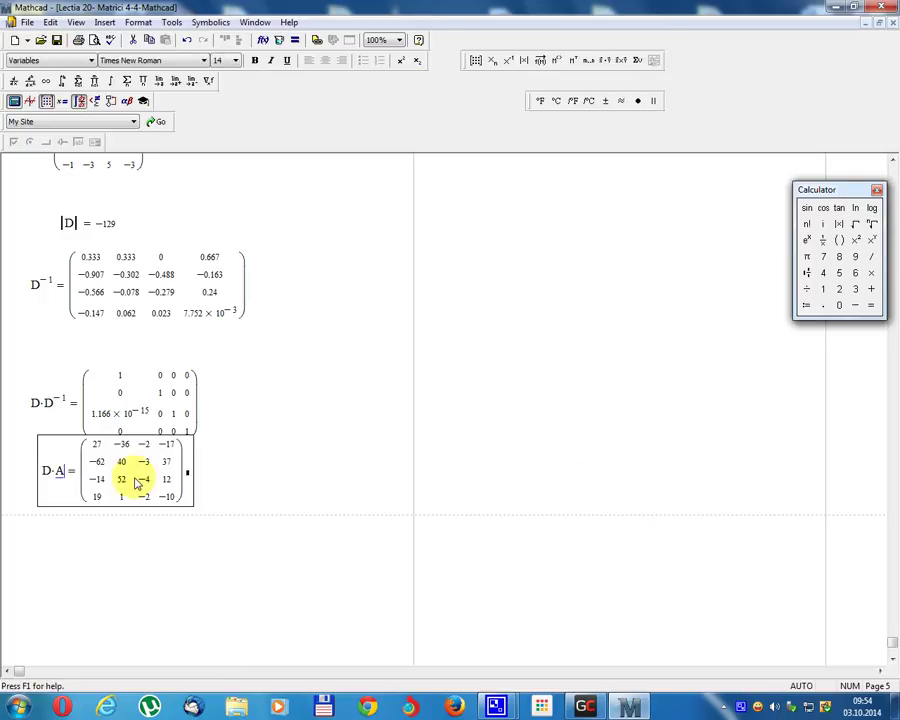
left_click(55, 438)
left_click(118, 462)
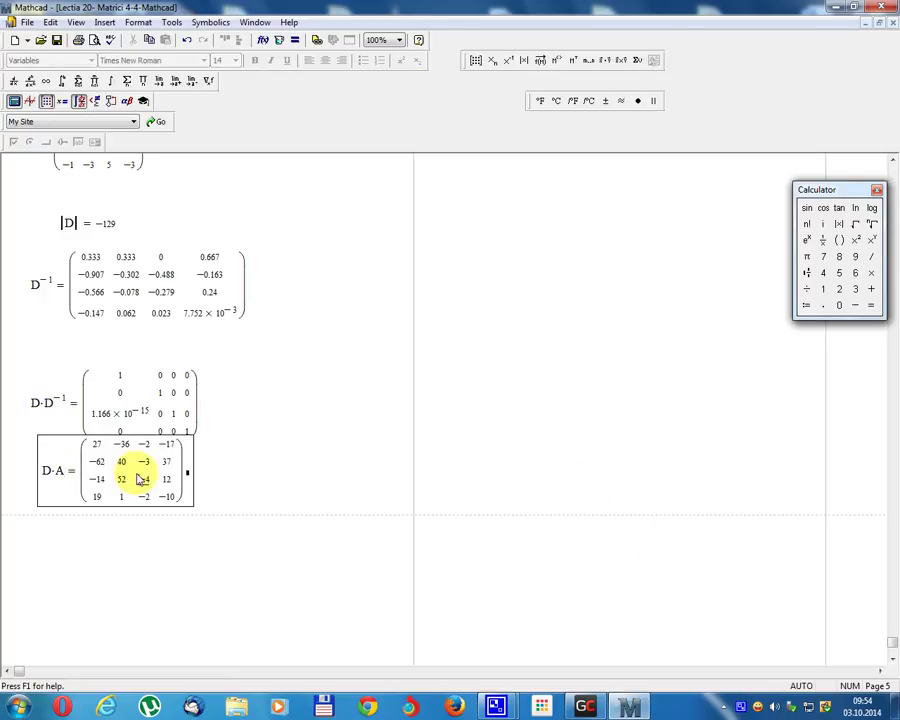
left_click_drag(160, 444, 252, 515)
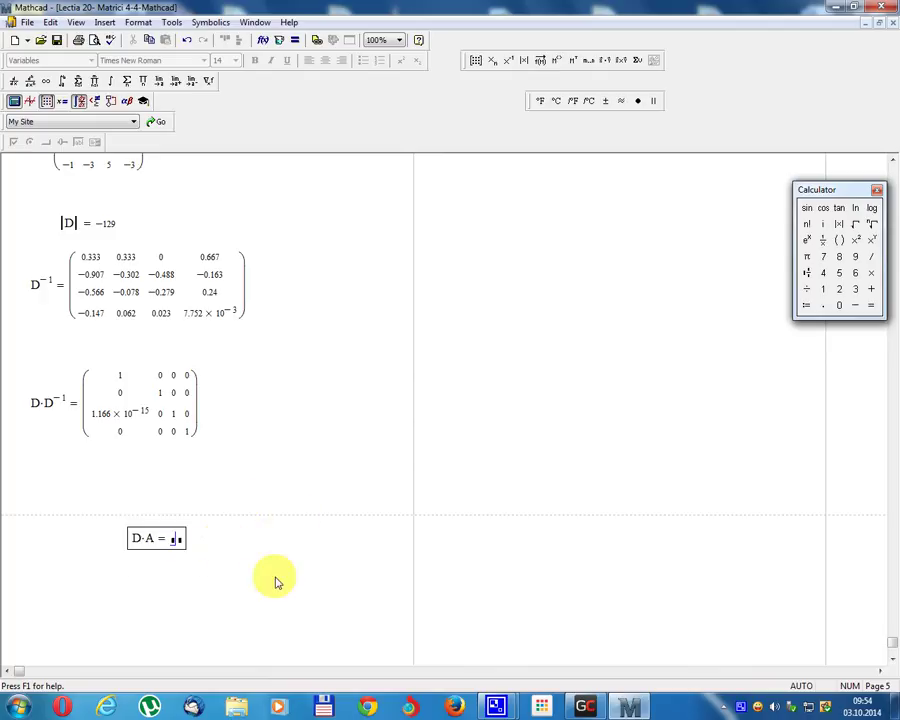
scroll(110, 614, "down", 3)
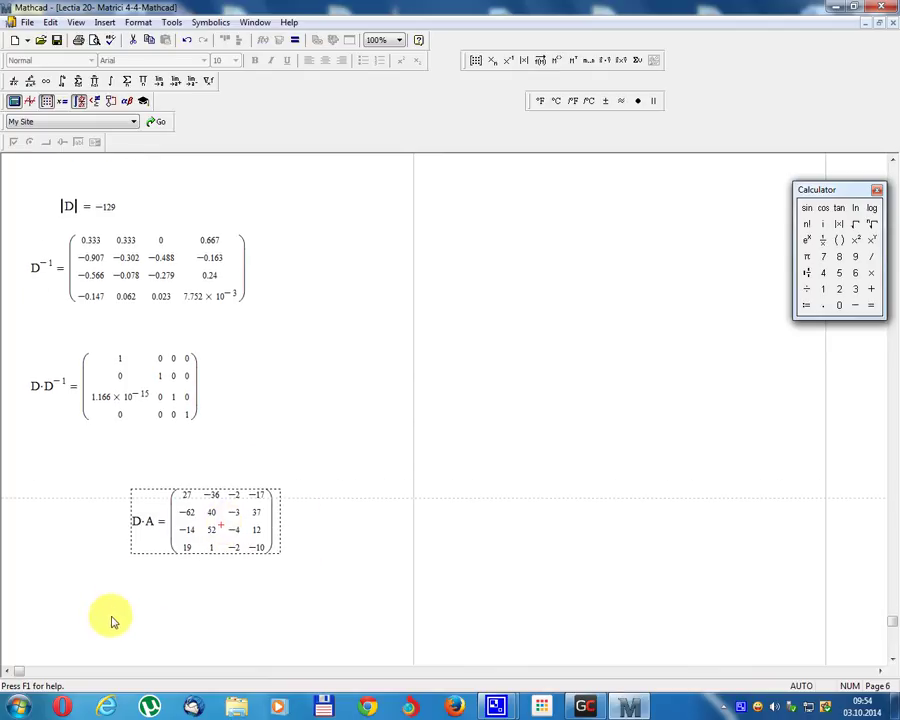
left_click(63, 563)
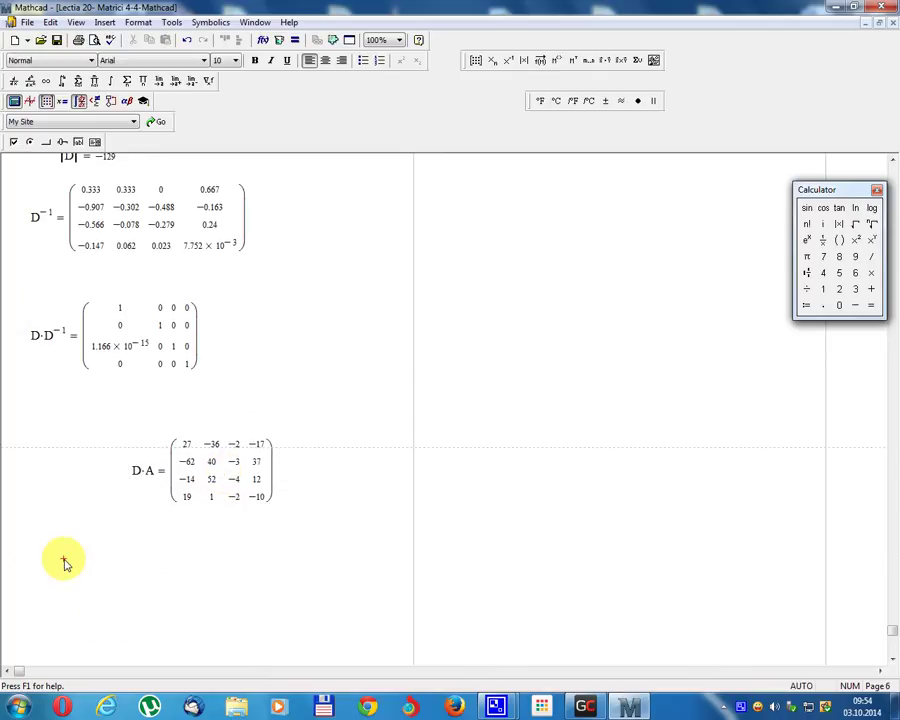
Evaluate D − A below the D·A product, a 4×4 matrix with rows starting 0, 6, −2, 7.
type("D ")
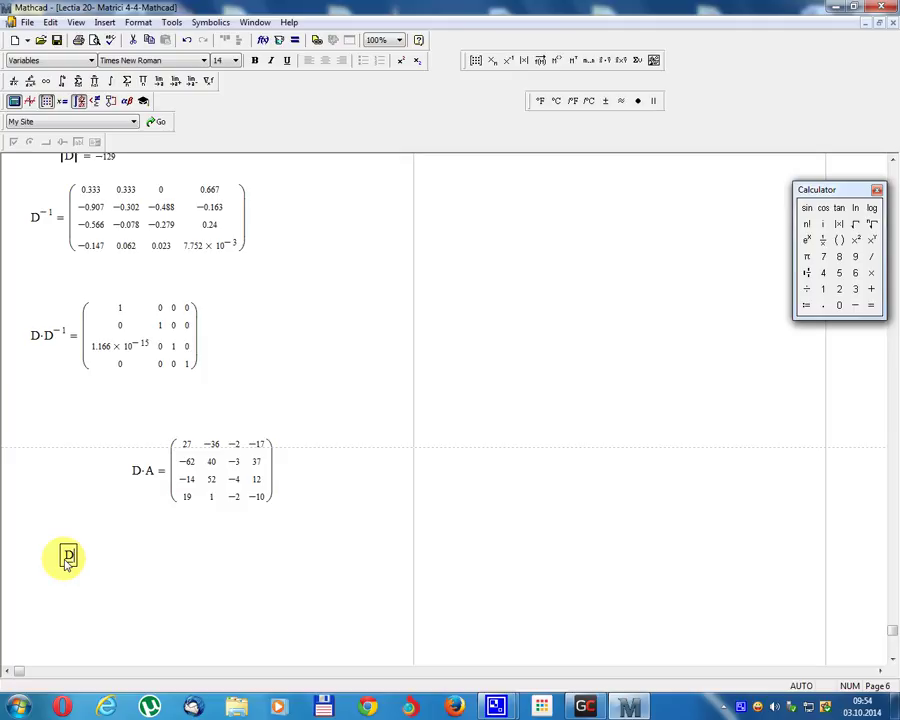
type("-")
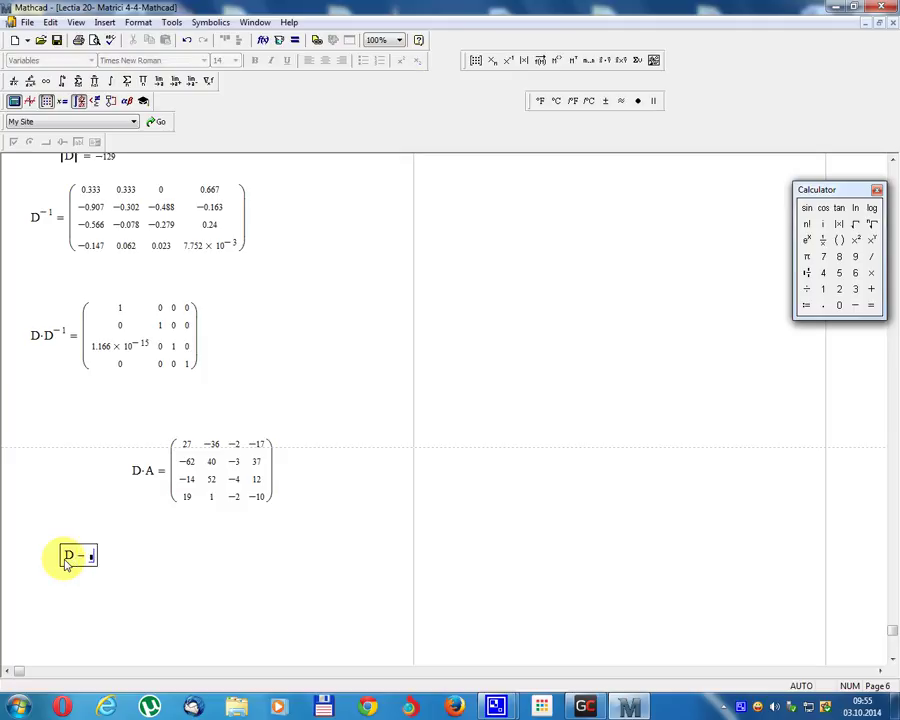
key("BackSpace")
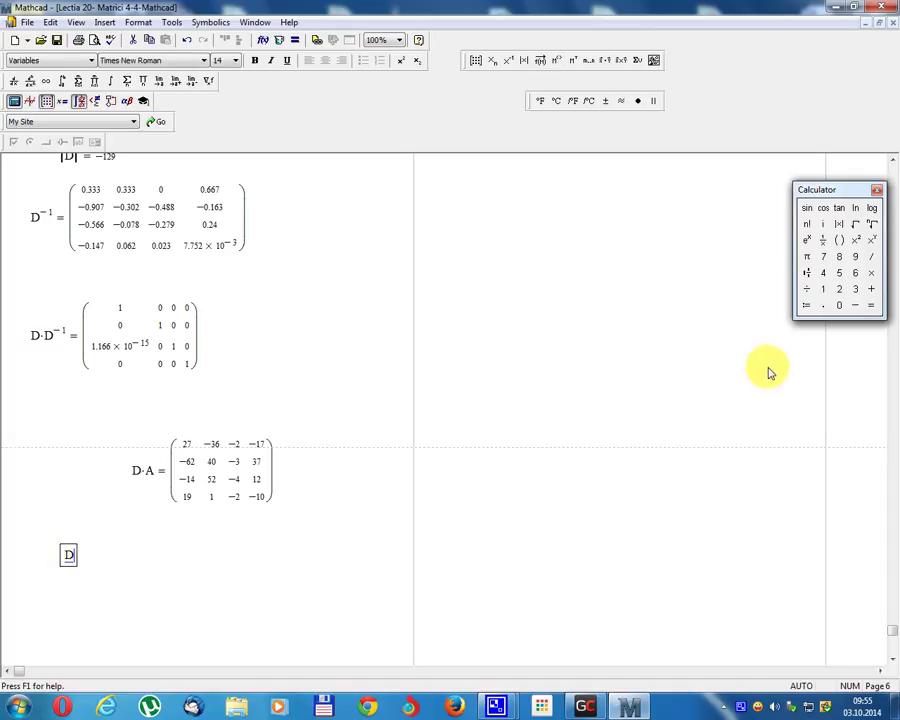
left_click(860, 306)
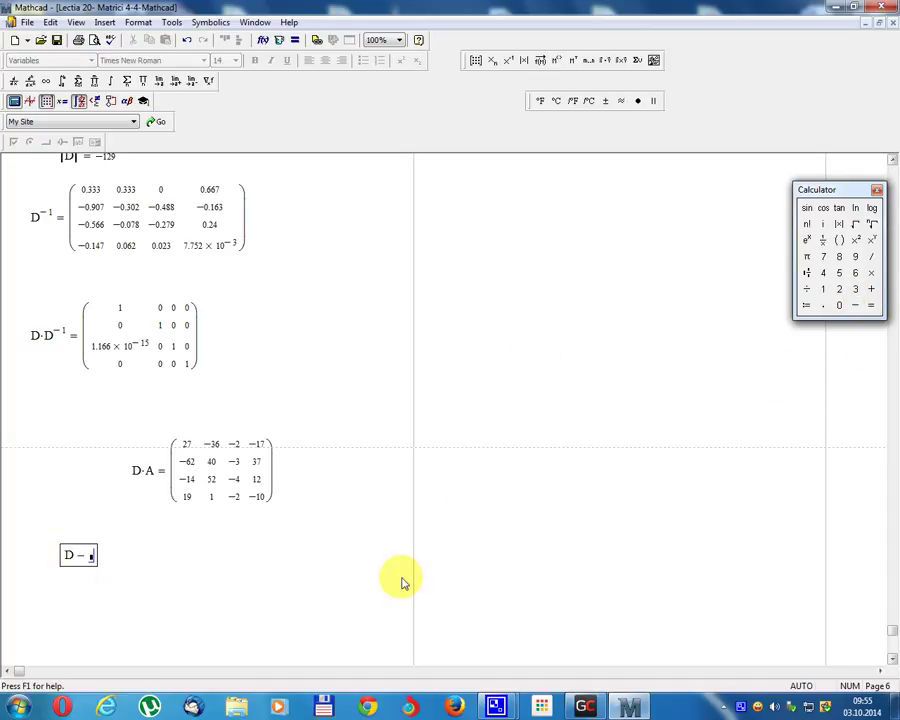
type("A ")
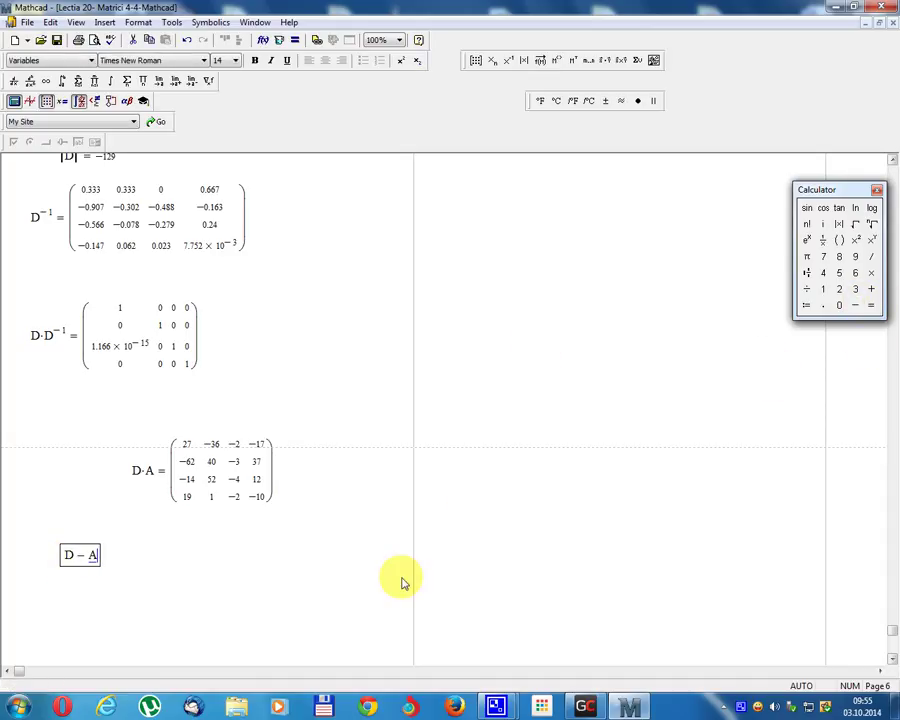
type("=")
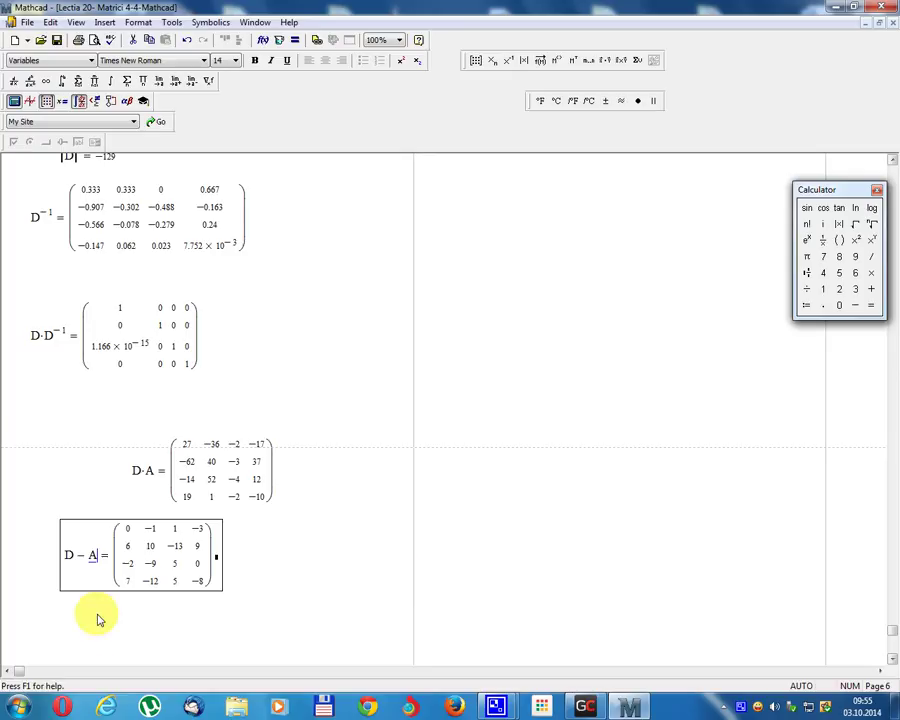
scroll(104, 632, "down", 1)
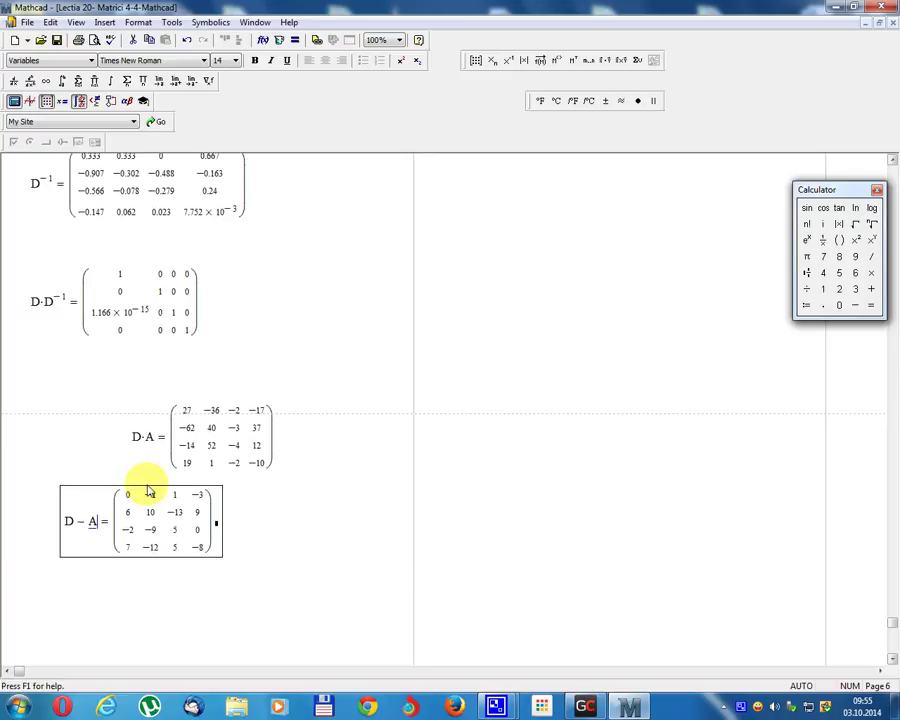
left_click_drag(143, 484, 160, 531)
left_click(74, 632)
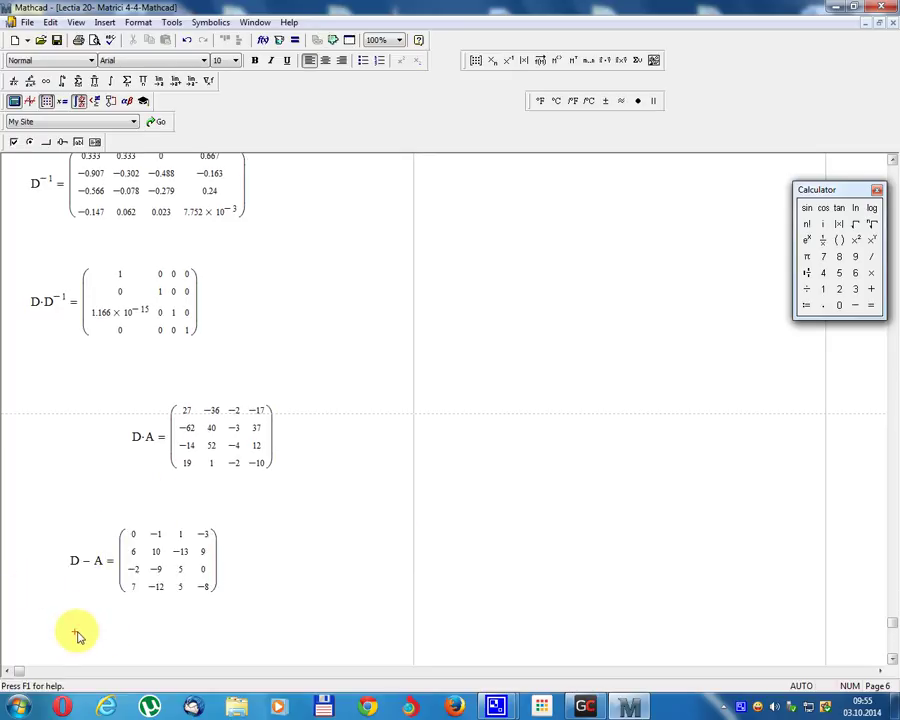
scroll(60, 645, "down", 2)
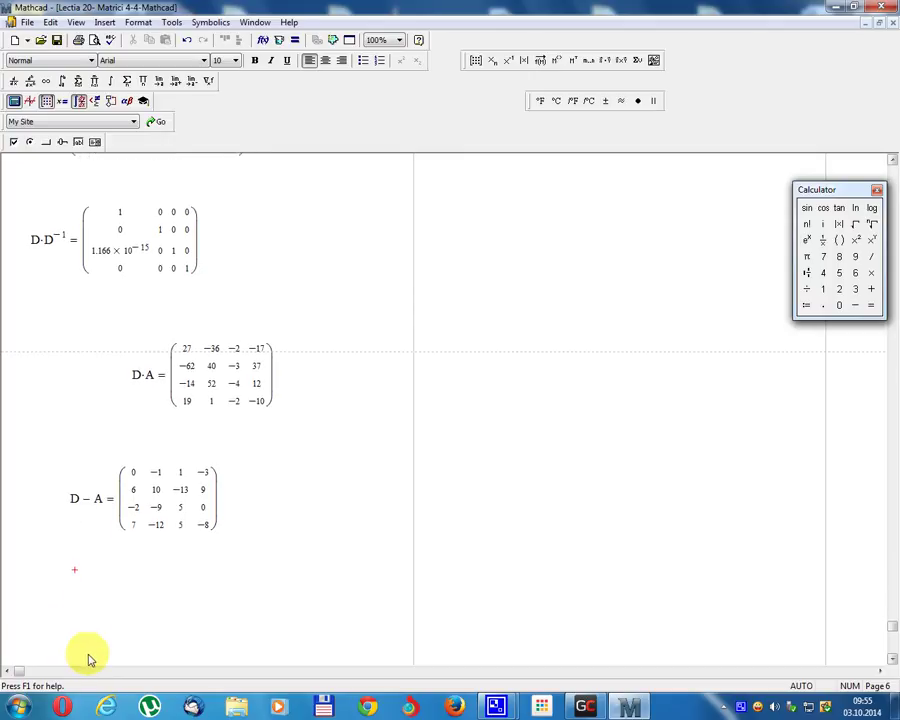
Evaluate D + B as a 4×4 matrix (rows starting 2, 4, −5, −1) below D − A.
type("D")
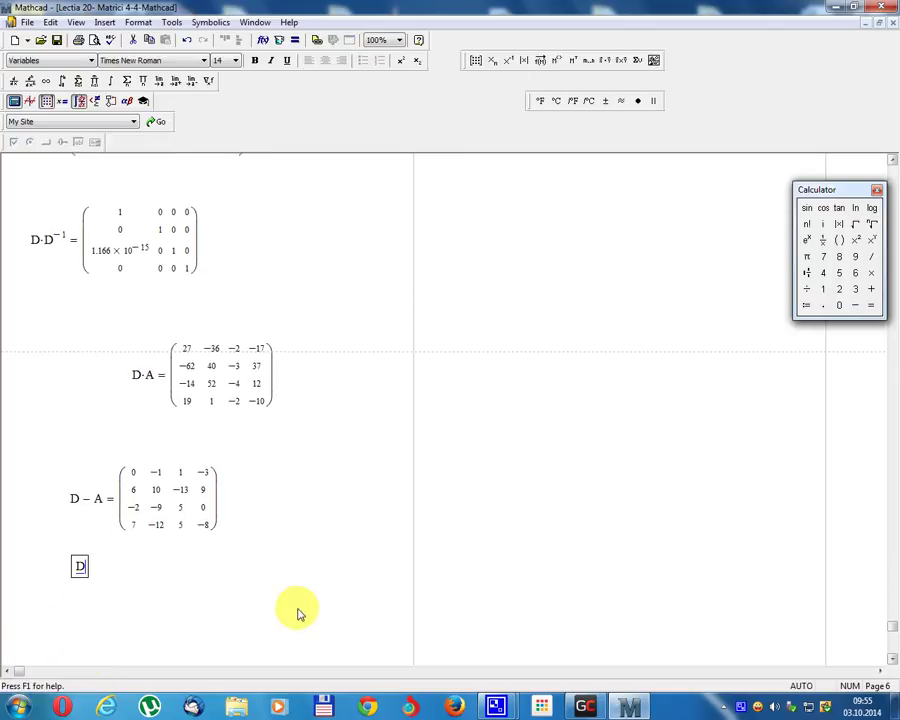
left_click(870, 288)
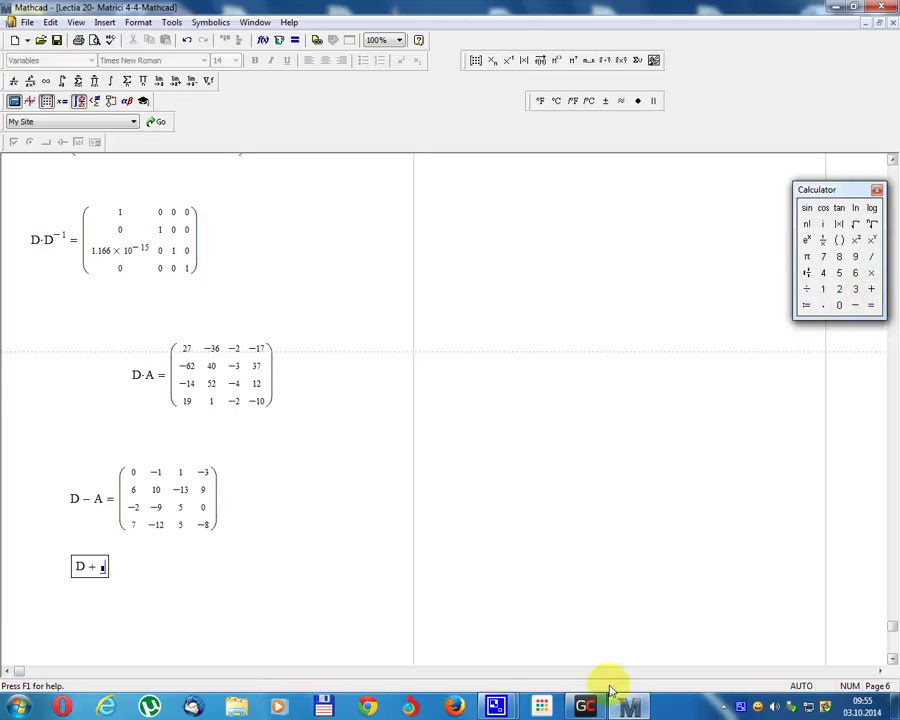
type("B")
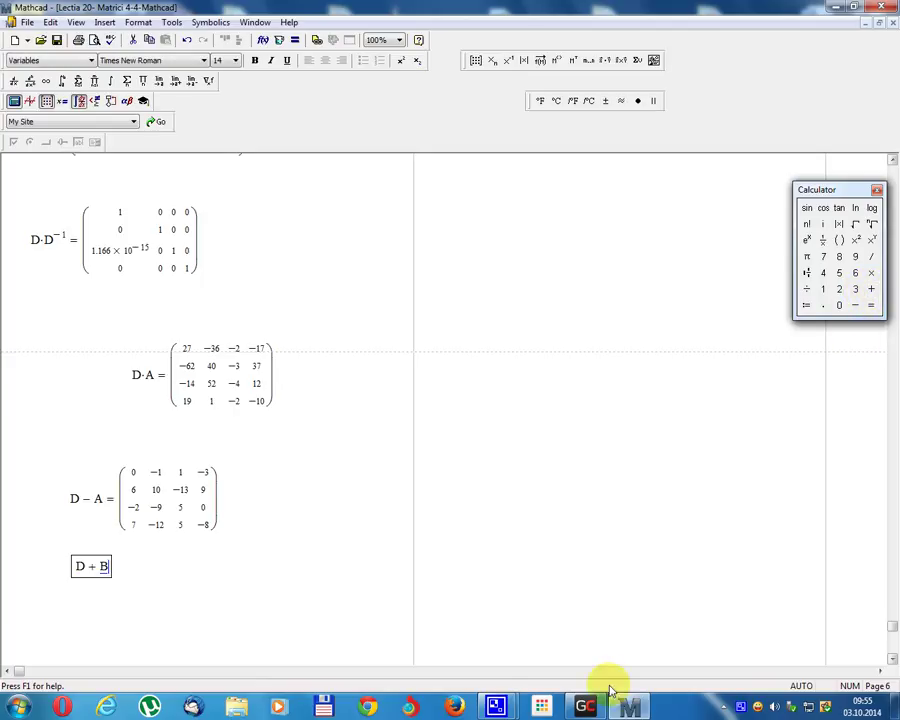
key("equal")
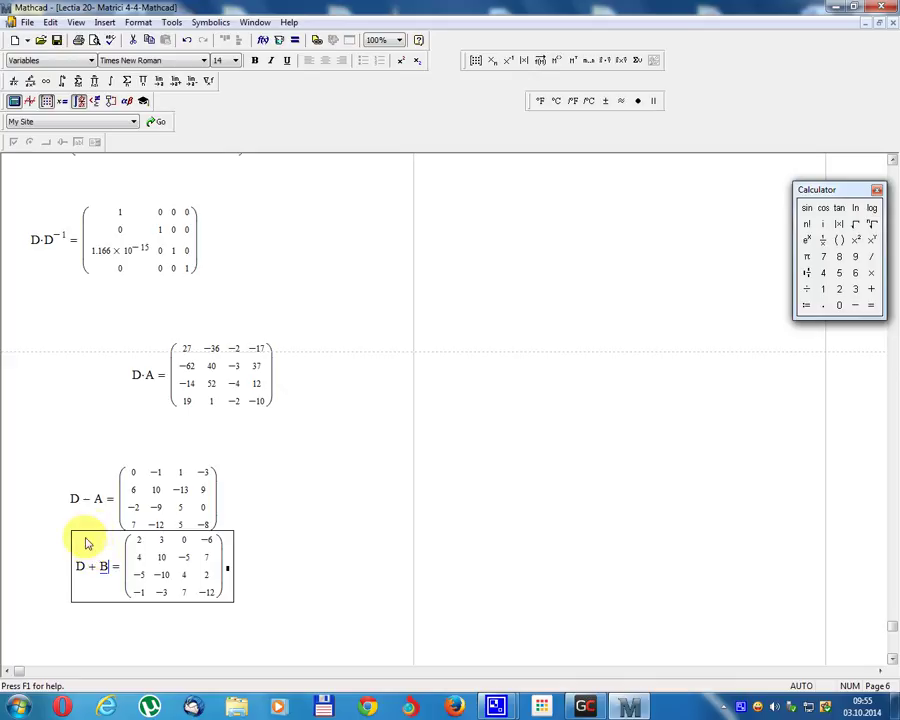
left_click_drag(94, 531, 101, 567)
scroll(330, 606, "down", 1)
scroll(346, 609, "down", 4)
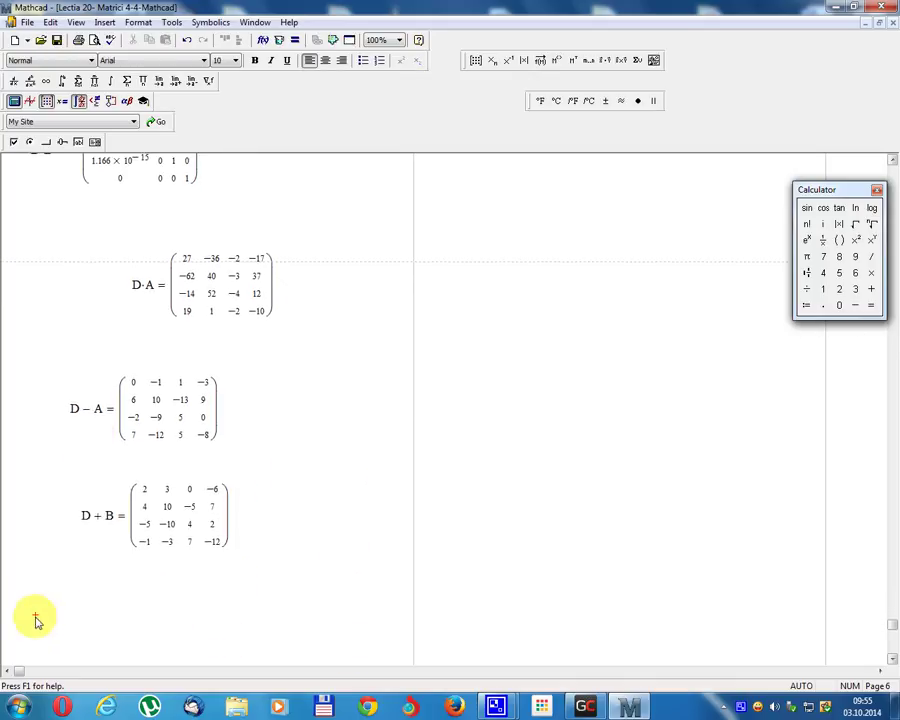